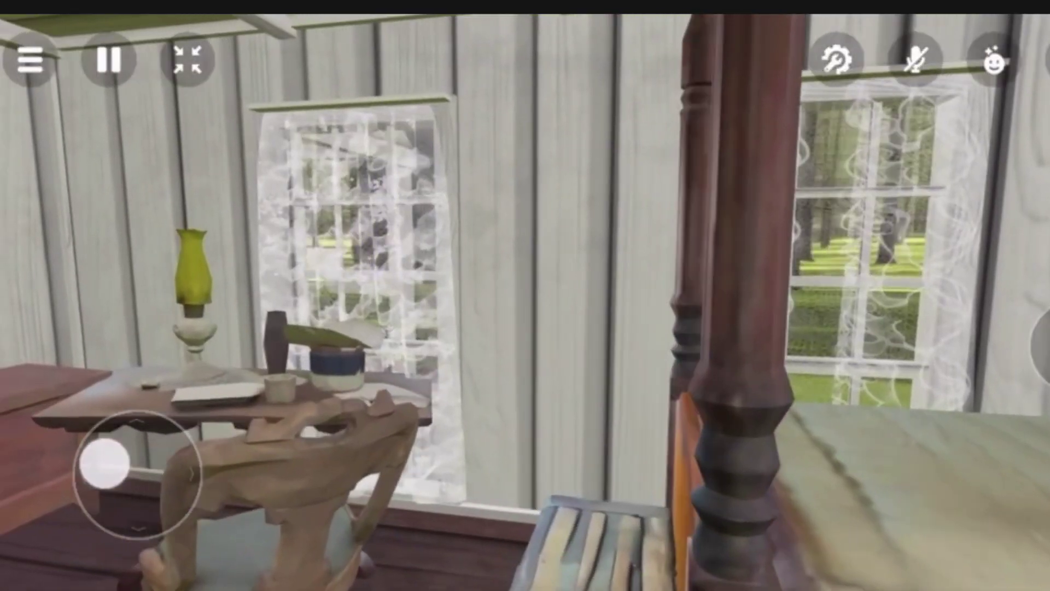
{"action": "left_click_drag", "start_coordinate": [106, 462], "coordinate": [100, 463]}
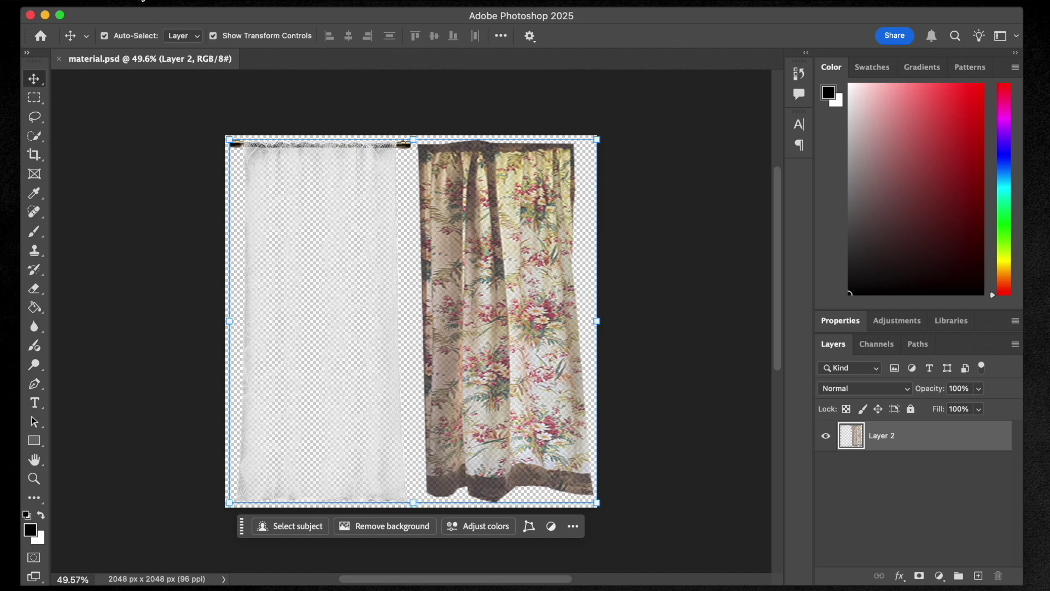
Step: Create a new 2048 x 2048 px document at 72 ppi in RGB Color with an artboard and white background
{"action": "left_click", "coordinate": [137, 1]}
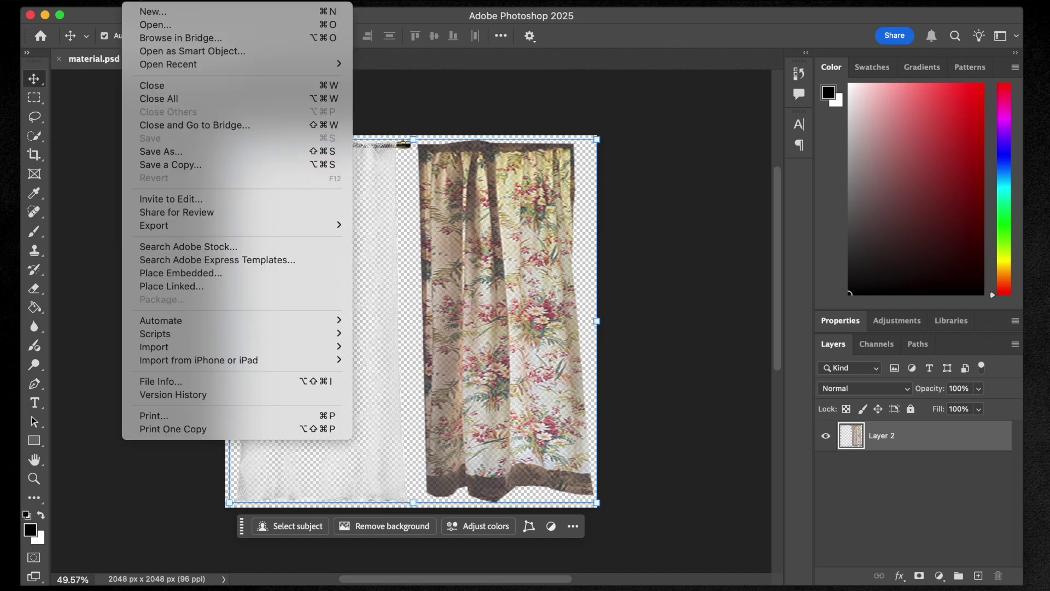
{"action": "left_click", "coordinate": [146, 11]}
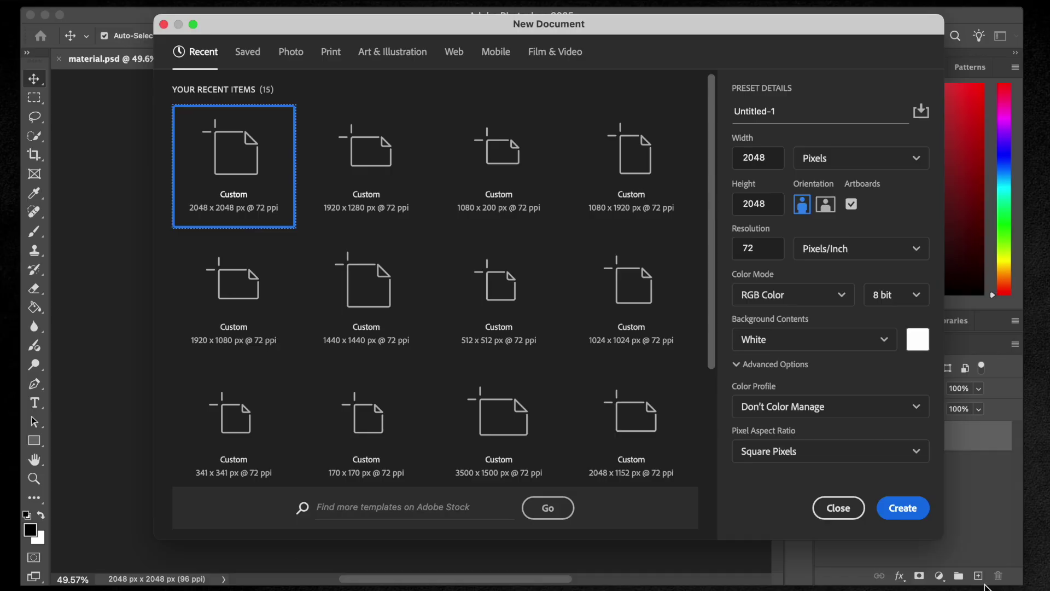
{"action": "left_click", "coordinate": [900, 507]}
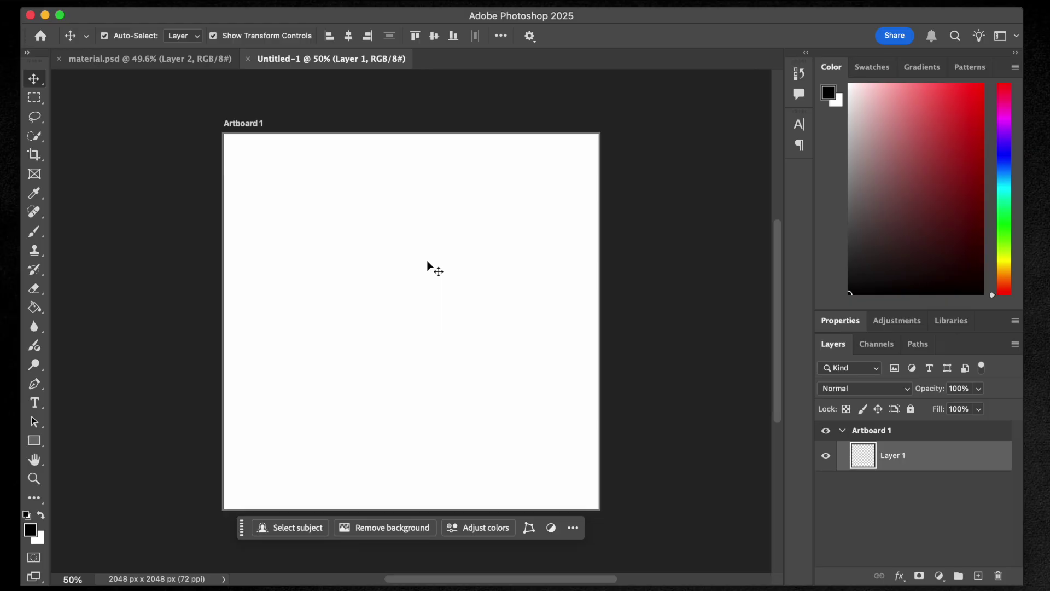
Step: Return to the material.psd document and reselect the curtain artwork on Layer 2
{"action": "left_click", "coordinate": [98, 61]}
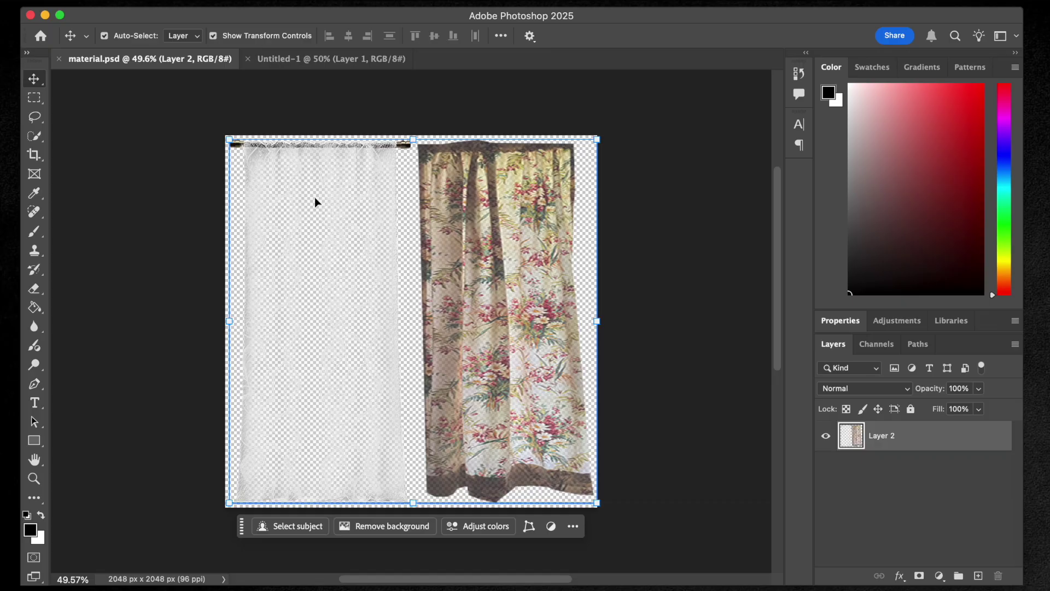
{"action": "left_click", "coordinate": [666, 209]}
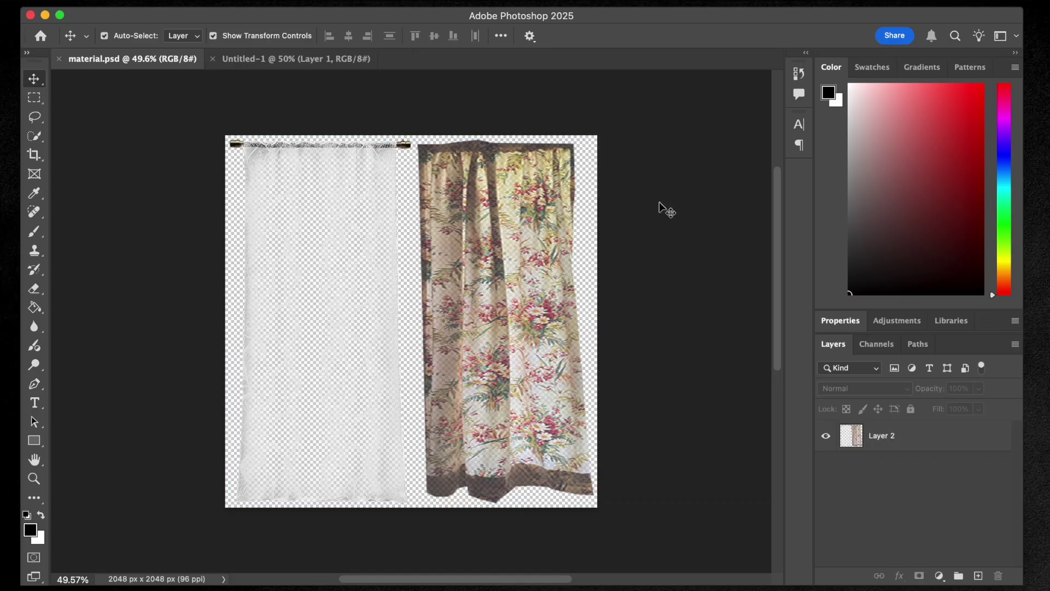
{"action": "left_click", "coordinate": [324, 224]}
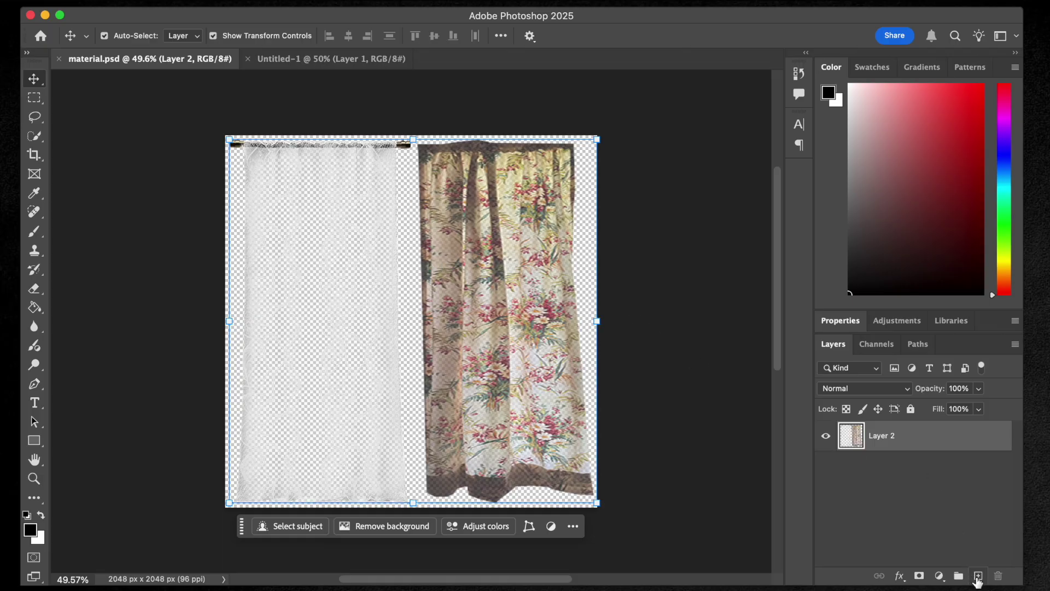
Step: Add a new layer beneath the curtain artwork and fill it with black using the Paint Bucket
{"action": "left_click", "coordinate": [978, 575]}
{"action": "left_click_drag", "start_coordinate": [891, 435], "coordinate": [890, 485]}
{"action": "left_click", "coordinate": [34, 307]}
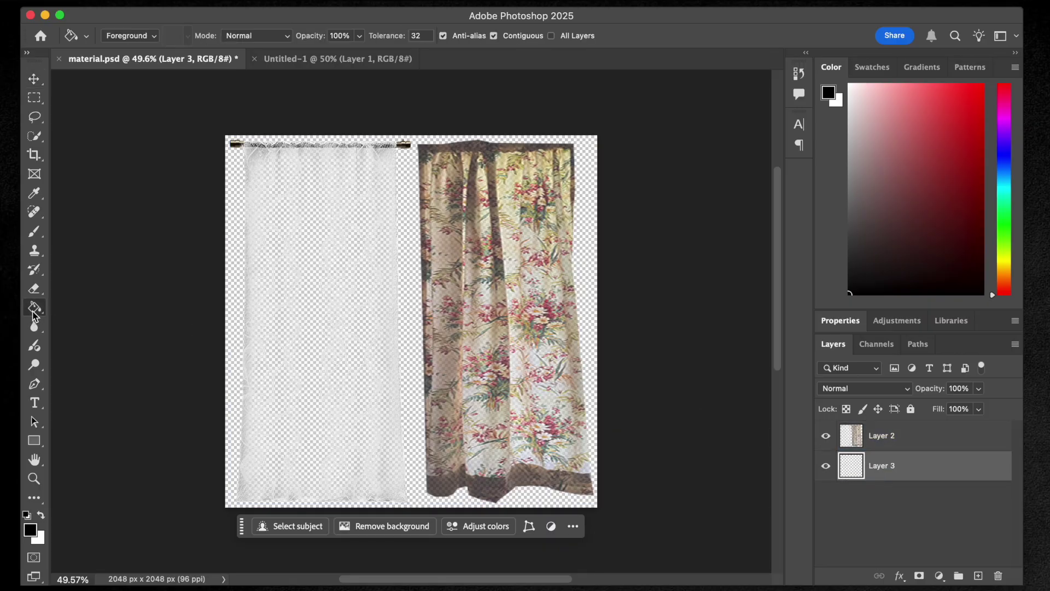
{"action": "left_click", "coordinate": [233, 255]}
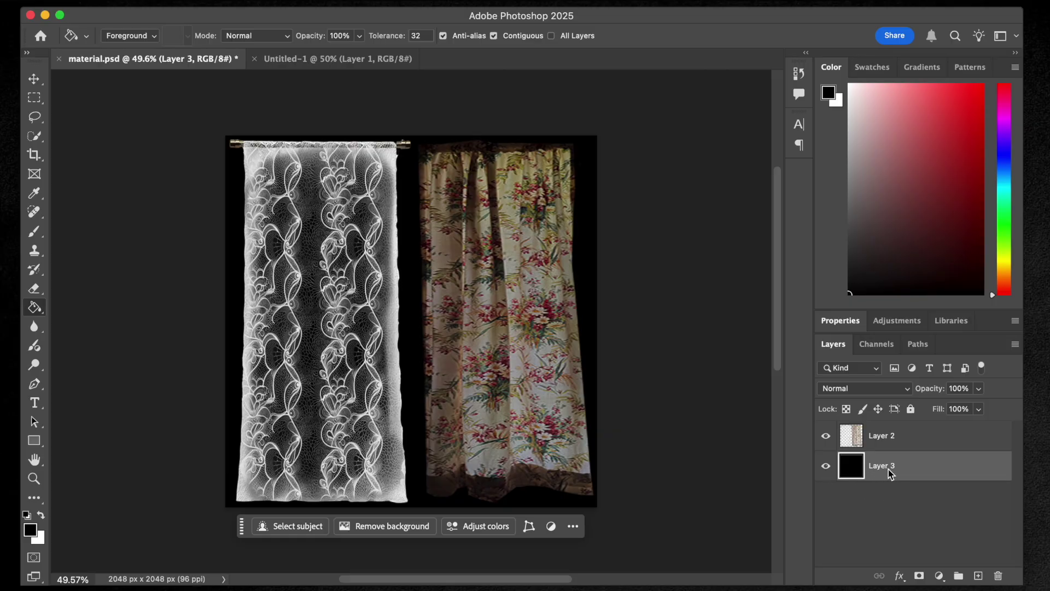
Step: Hide the black layer and reduce Layer 2's opacity to 86%
{"action": "left_click", "coordinate": [826, 466]}
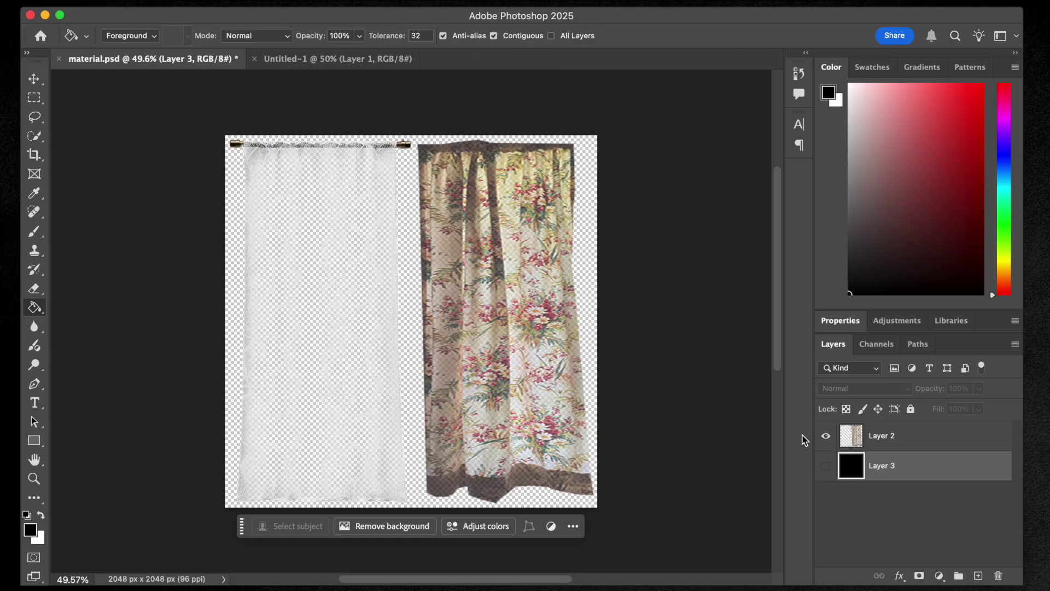
{"action": "left_click", "coordinate": [883, 437]}
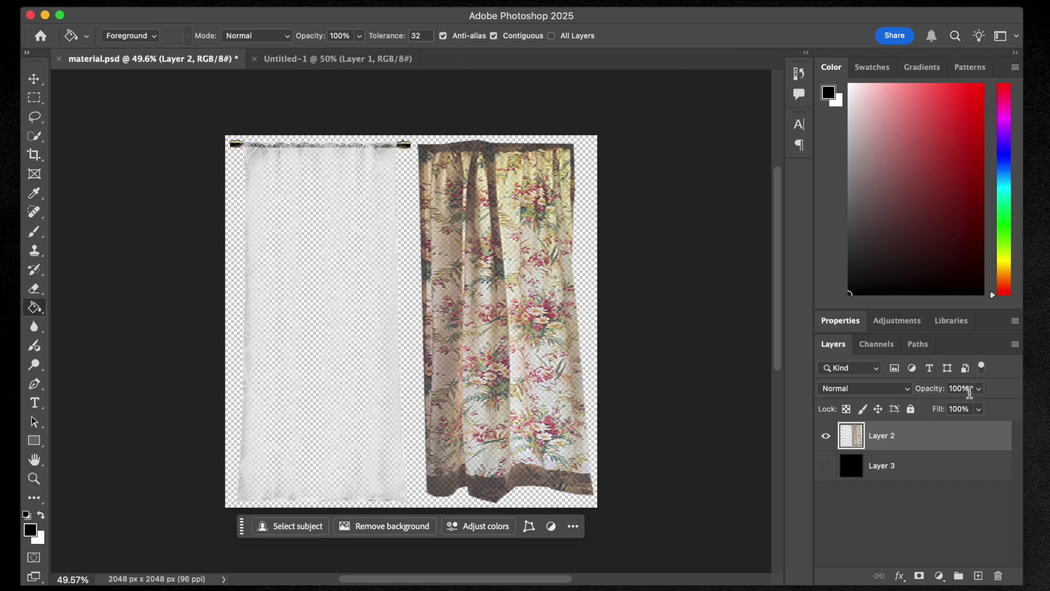
{"action": "left_click", "coordinate": [979, 388]}
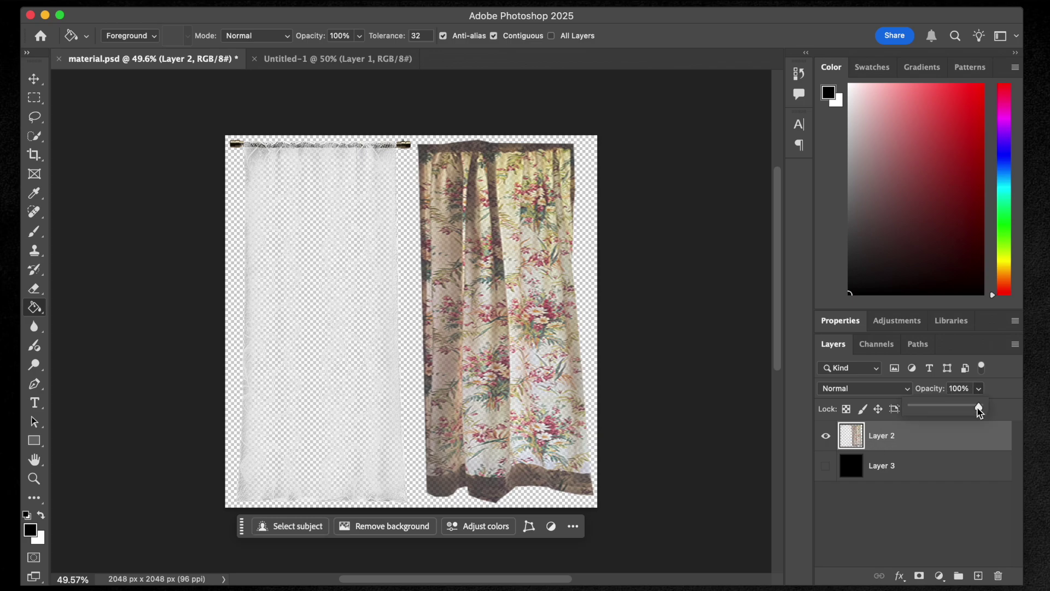
{"action": "mouse_move", "coordinate": [981, 407]}
{"action": "left_mouse_down"}
{"action": "mouse_move", "coordinate": [912, 407]}
{"action": "mouse_move", "coordinate": [986, 414]}
{"action": "mouse_move", "coordinate": [972, 414]}
{"action": "left_mouse_up"}
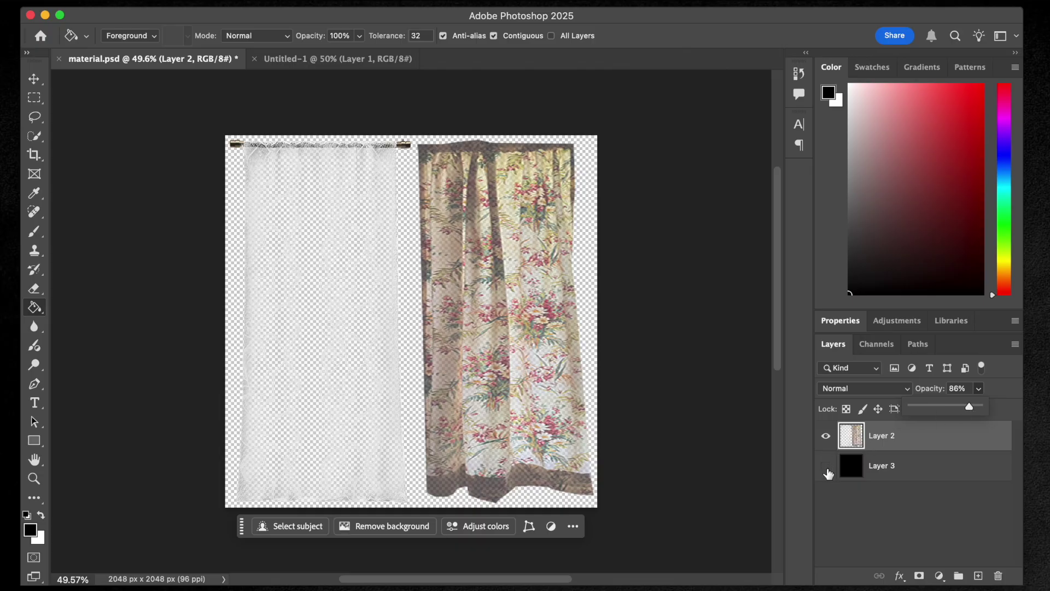
Step: Show the black layer behind the curtains again and set Layer 2's opacity to 88%
{"action": "left_click", "coordinate": [827, 469]}
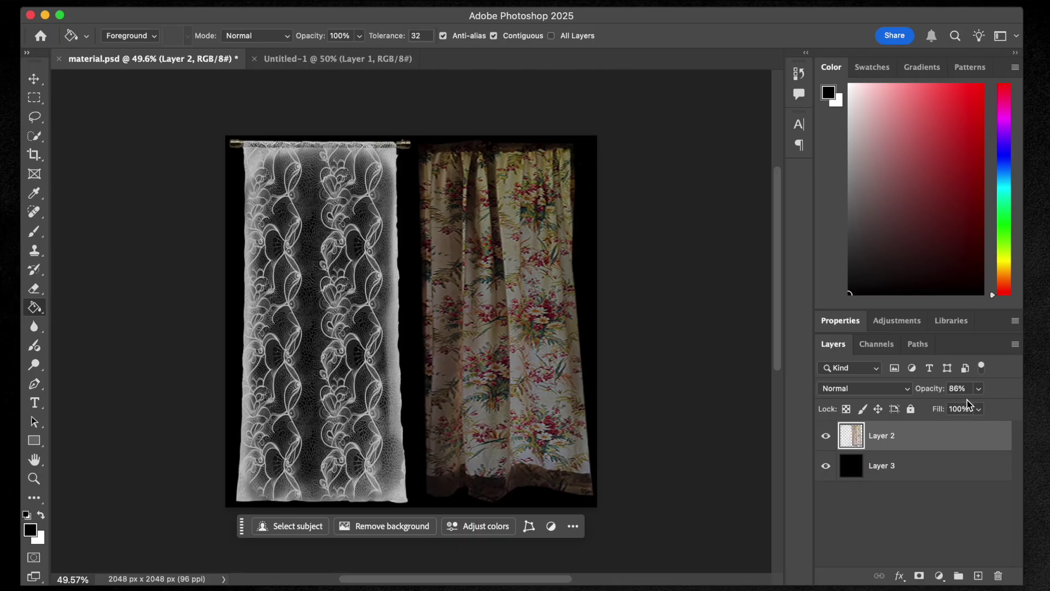
{"action": "left_click", "coordinate": [979, 388]}
{"action": "mouse_move", "coordinate": [982, 414]}
{"action": "left_mouse_down"}
{"action": "mouse_move", "coordinate": [924, 413]}
{"action": "mouse_move", "coordinate": [986, 412]}
{"action": "left_mouse_up"}
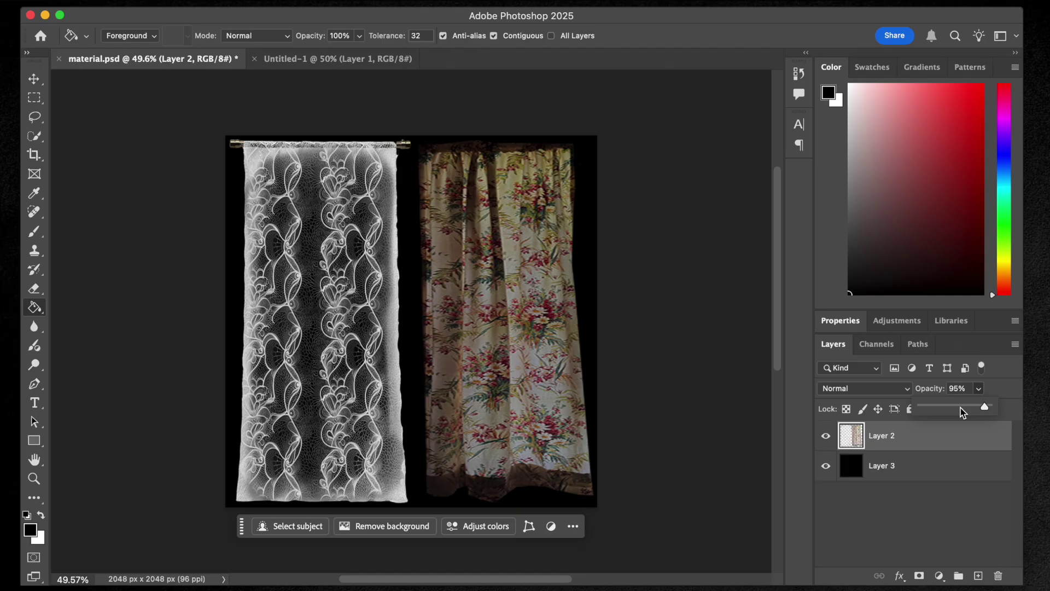
{"action": "left_click_drag", "start_coordinate": [964, 413], "coordinate": [983, 411]}
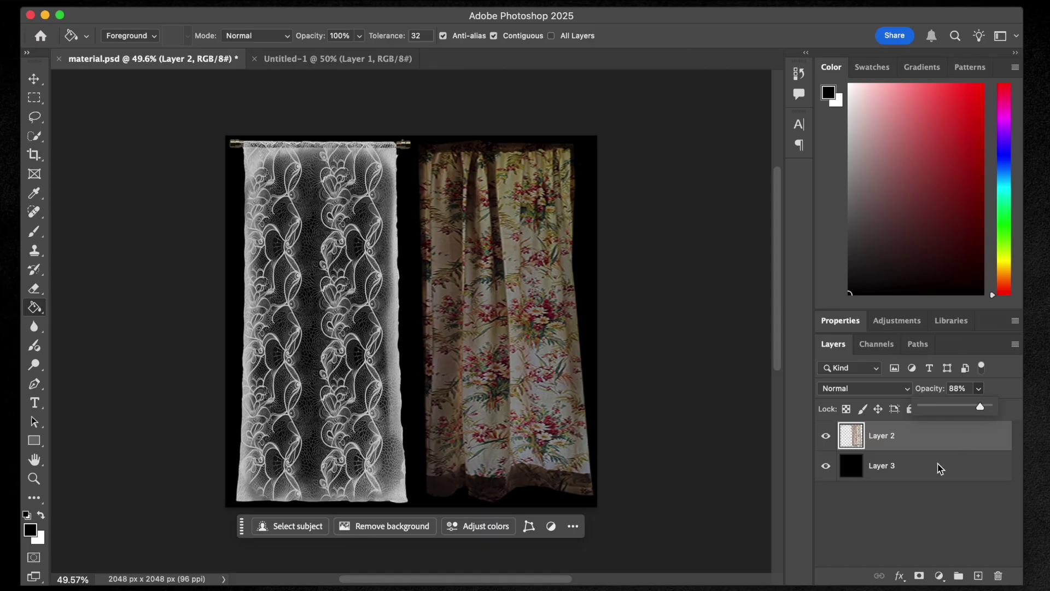
Step: Delete the black Layer 3 and switch back to the Move tool
{"action": "left_click", "coordinate": [925, 470]}
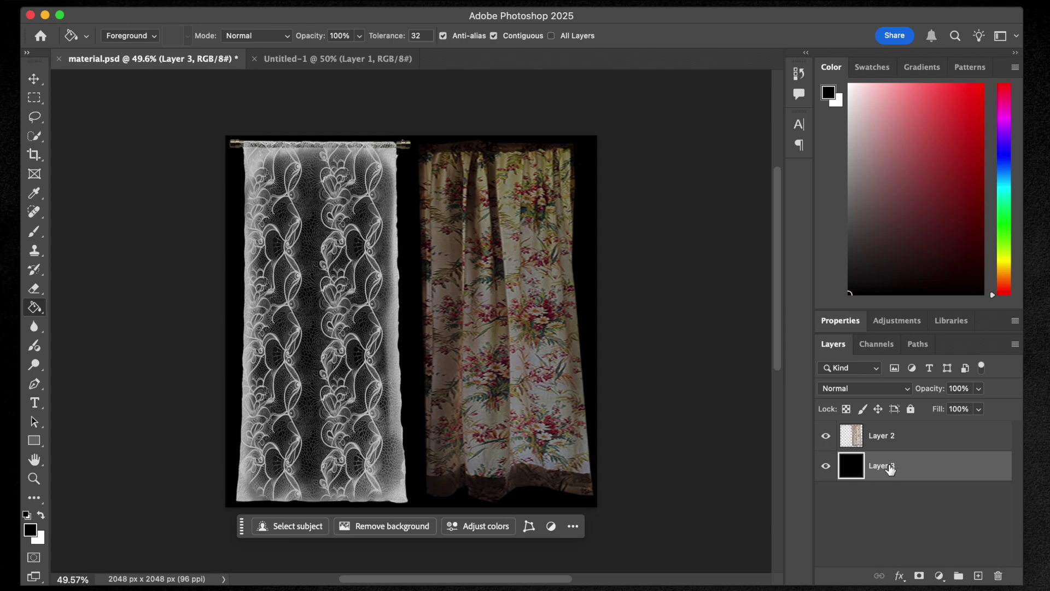
{"action": "left_click_drag", "start_coordinate": [891, 468], "coordinate": [999, 574]}
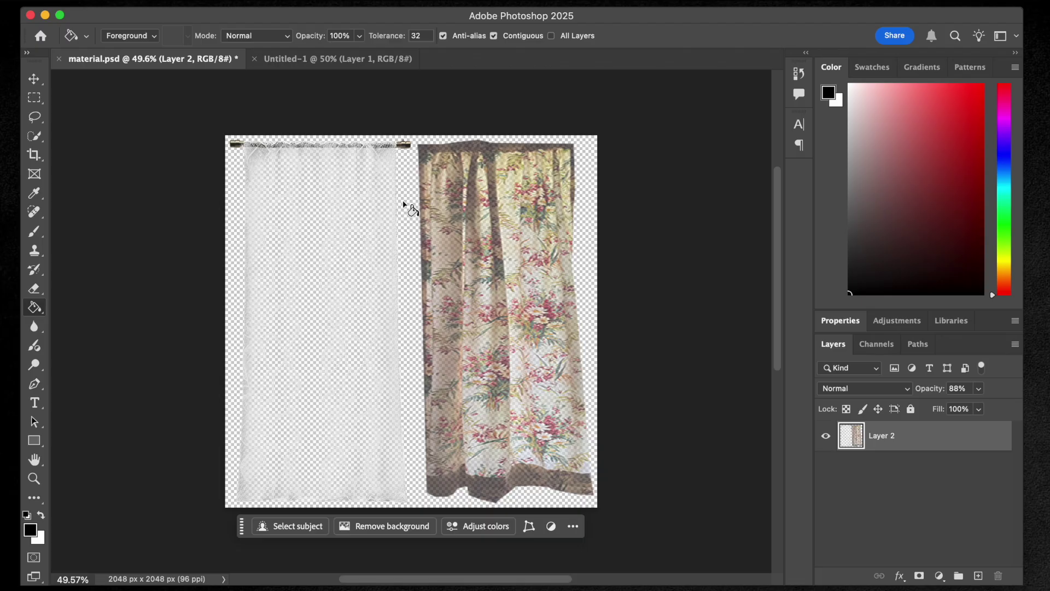
{"action": "left_click", "coordinate": [34, 81]}
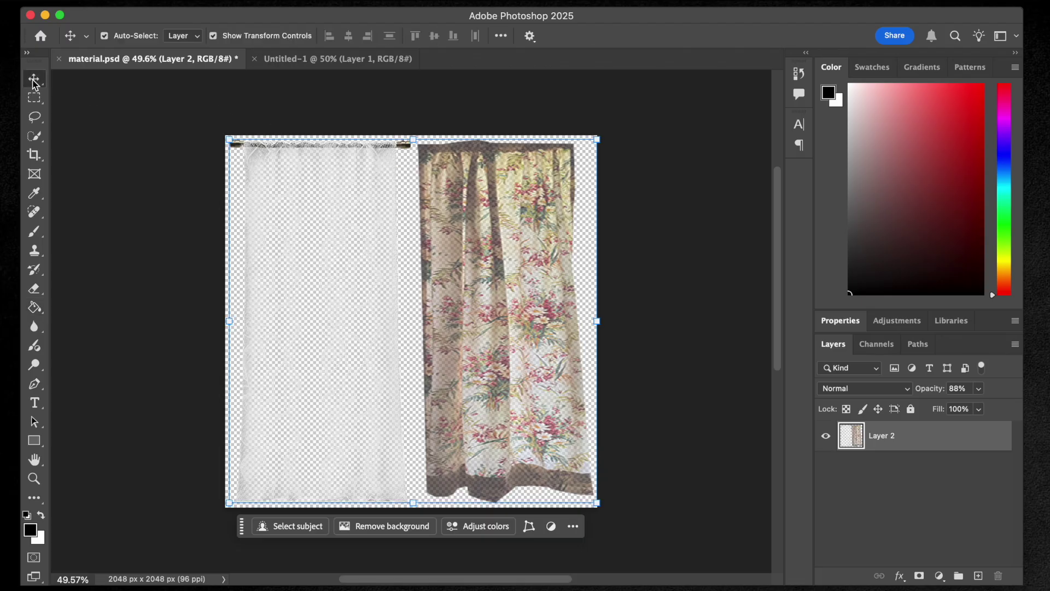
Step: Set up an Export As of the curtain image in PNG format with Transparency enabled
{"action": "left_click", "coordinate": [134, 1]}
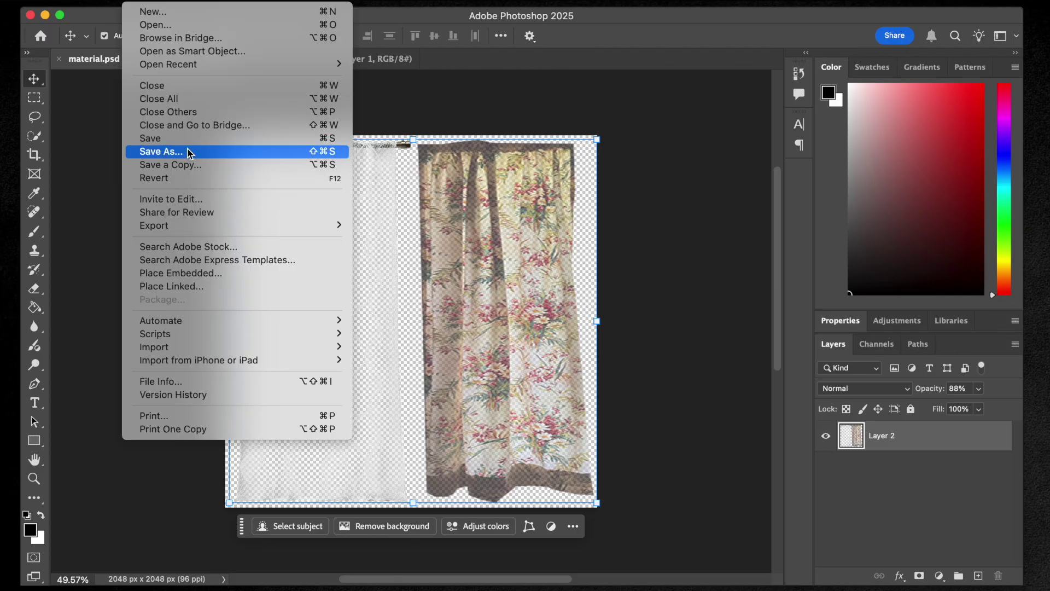
{"action": "mouse_move", "coordinate": [193, 234]}
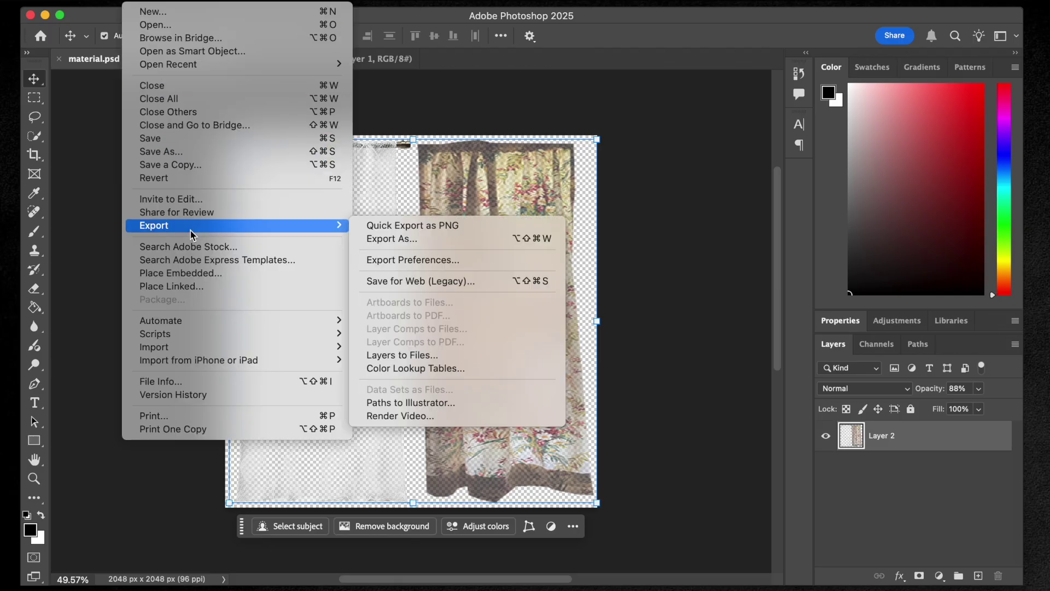
{"action": "left_click", "coordinate": [402, 240]}
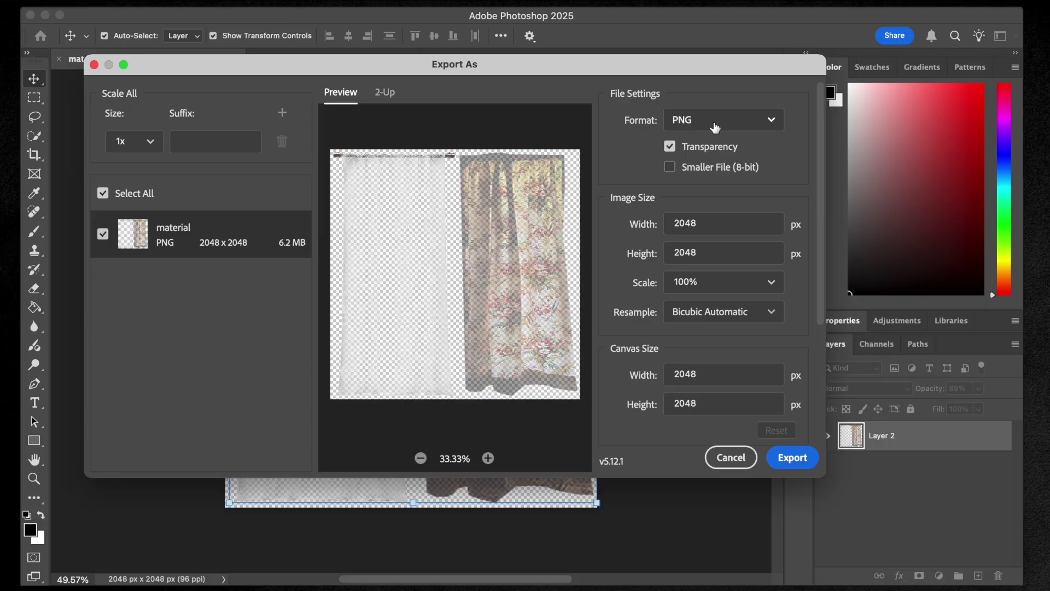
{"action": "left_click", "coordinate": [669, 146]}
{"action": "left_click", "coordinate": [671, 150]}
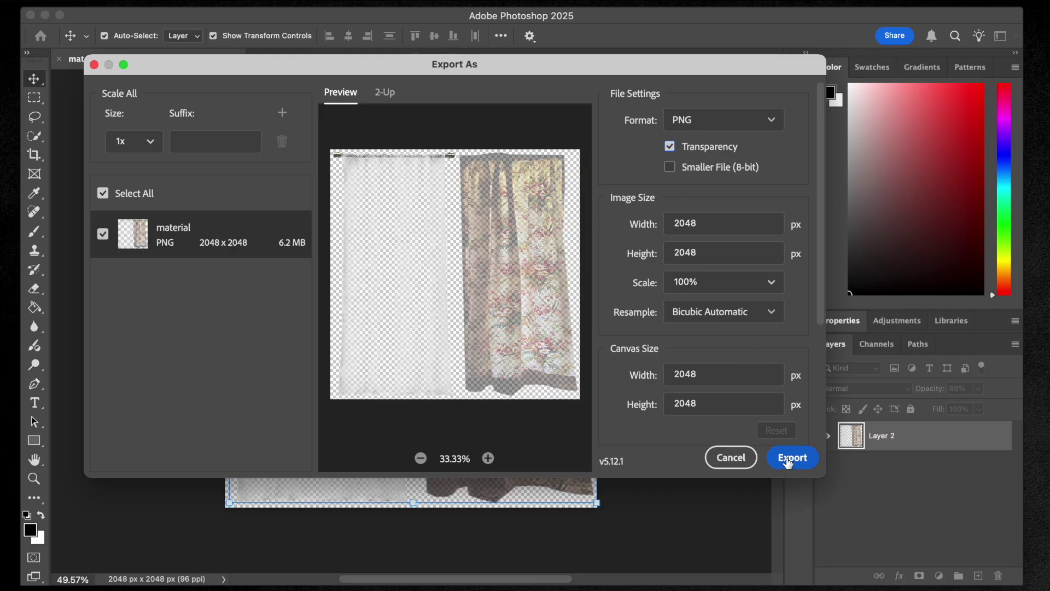
Step: Export the curtain texture to the CURTAIN folder under the name MATERIAL_BA.png
{"action": "left_click", "coordinate": [788, 459]}
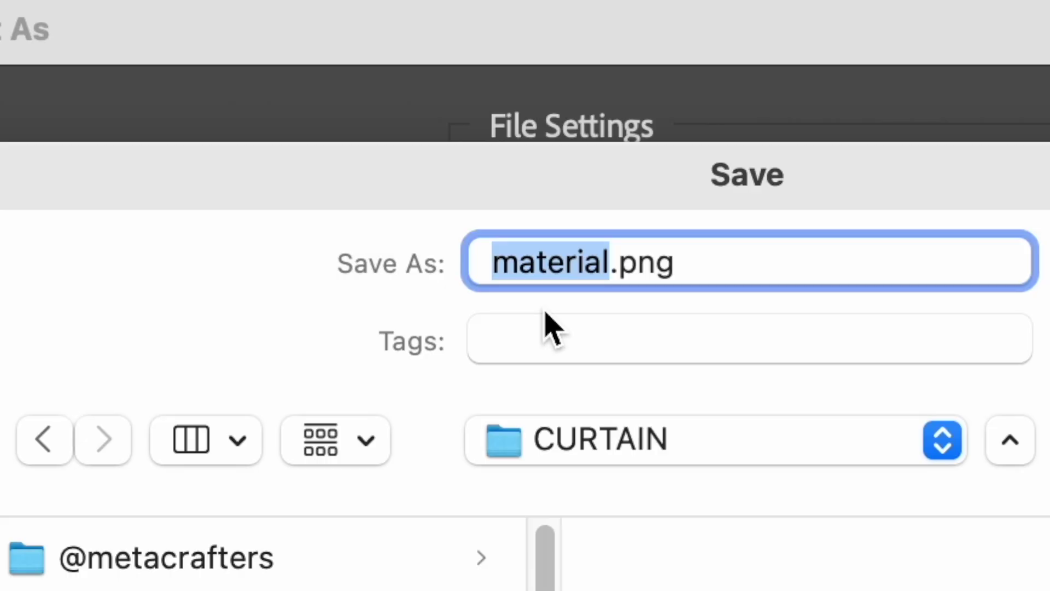
{"action": "type", "text": "MATE"}
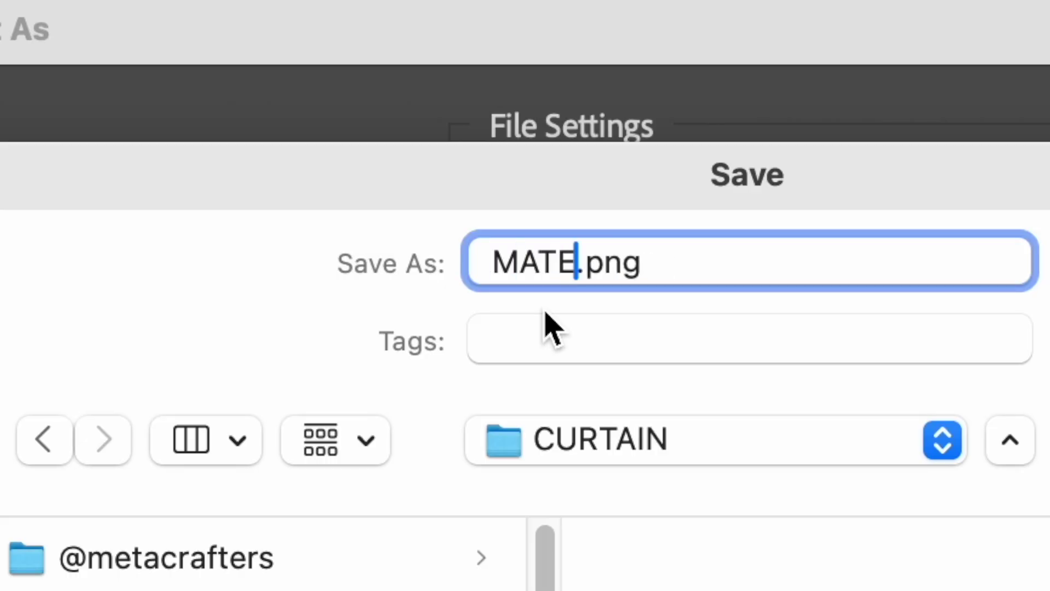
{"action": "type", "text": "RIAL"}
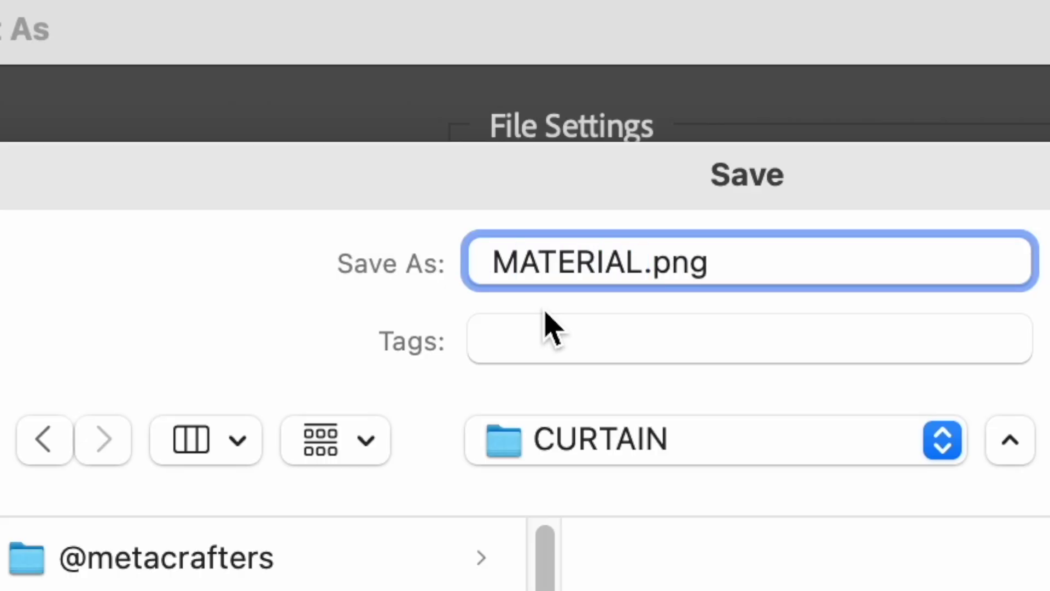
{"action": "type", "text": "_B"}
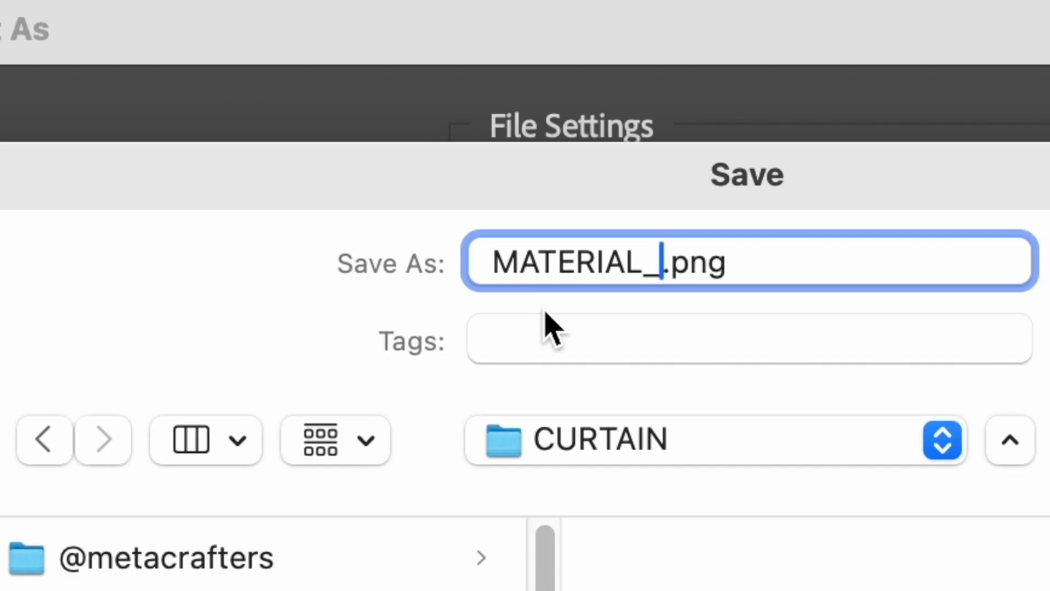
{"action": "type", "text": "A"}
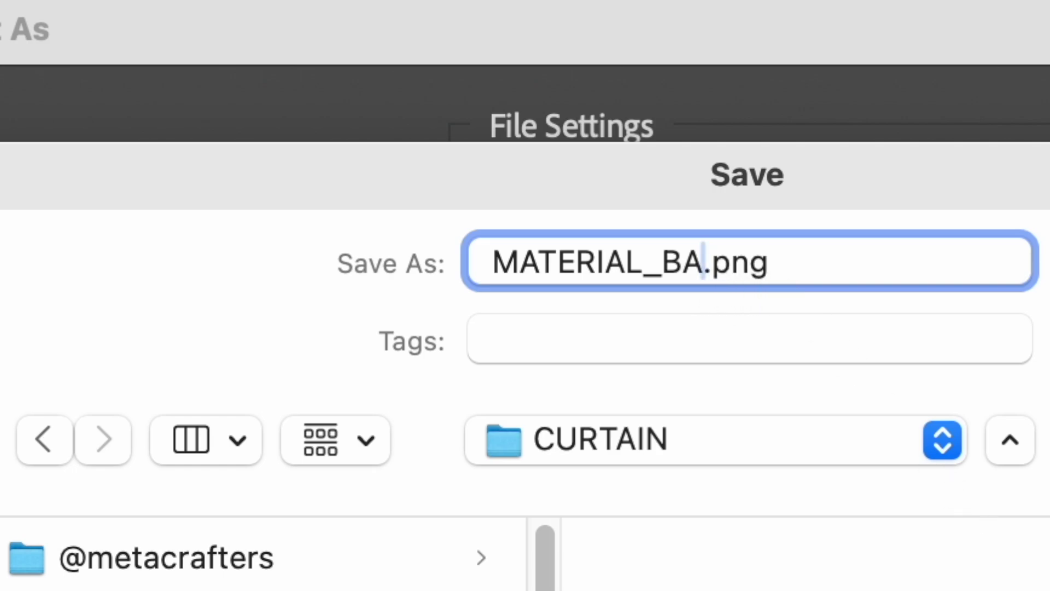
{"action": "key", "text": "Return"}
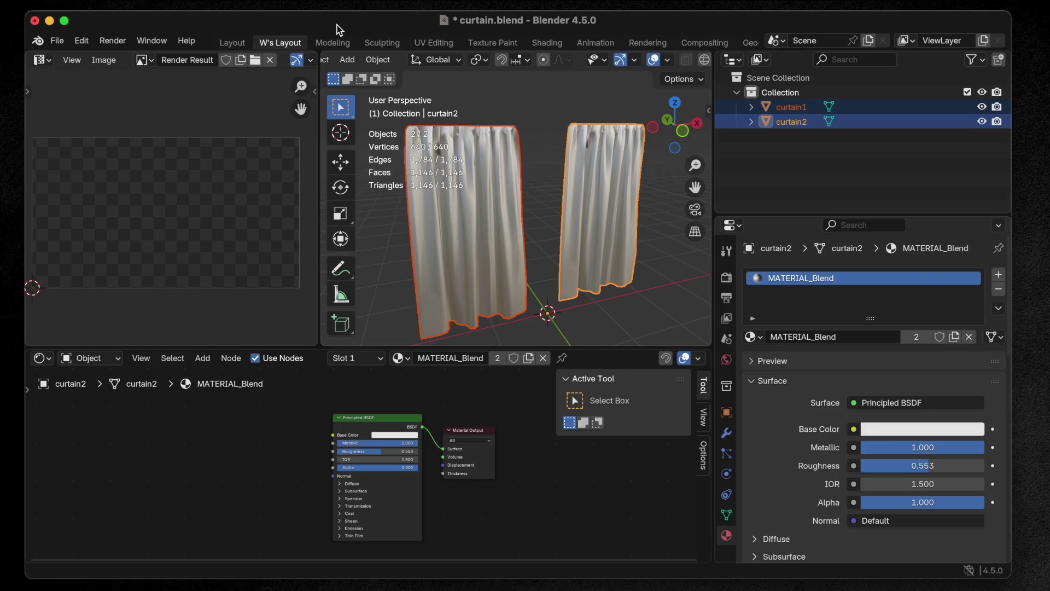
Step: Switch to Blender, save curtain.blend, and examine the meshes of curtain1 and curtain2 in Edit Mode
{"action": "key", "text": "super+s"}
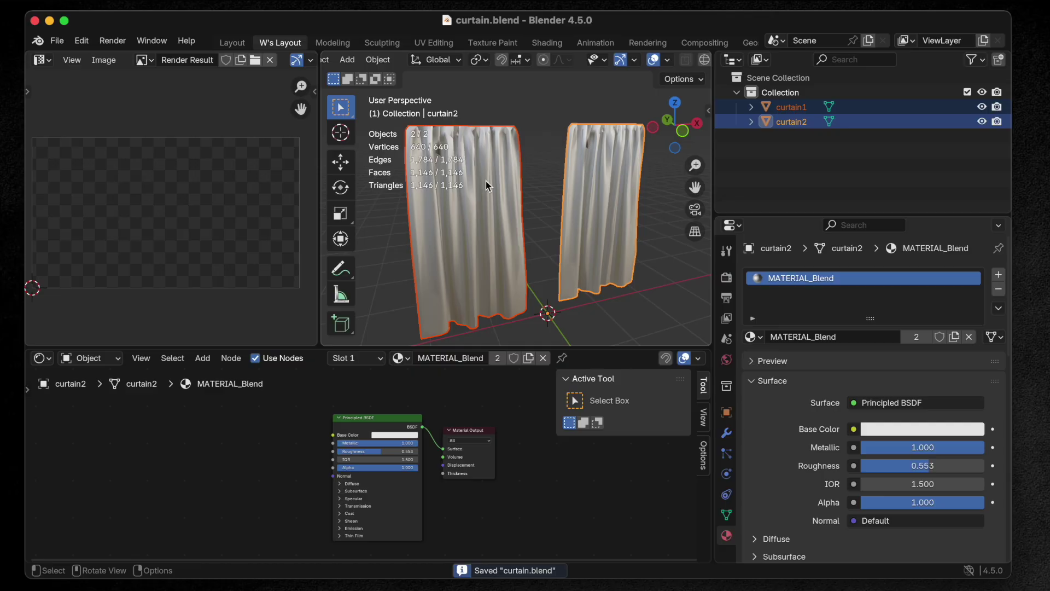
{"action": "middle_click_drag", "start_coordinate": [488, 223], "coordinate": [494, 222]}
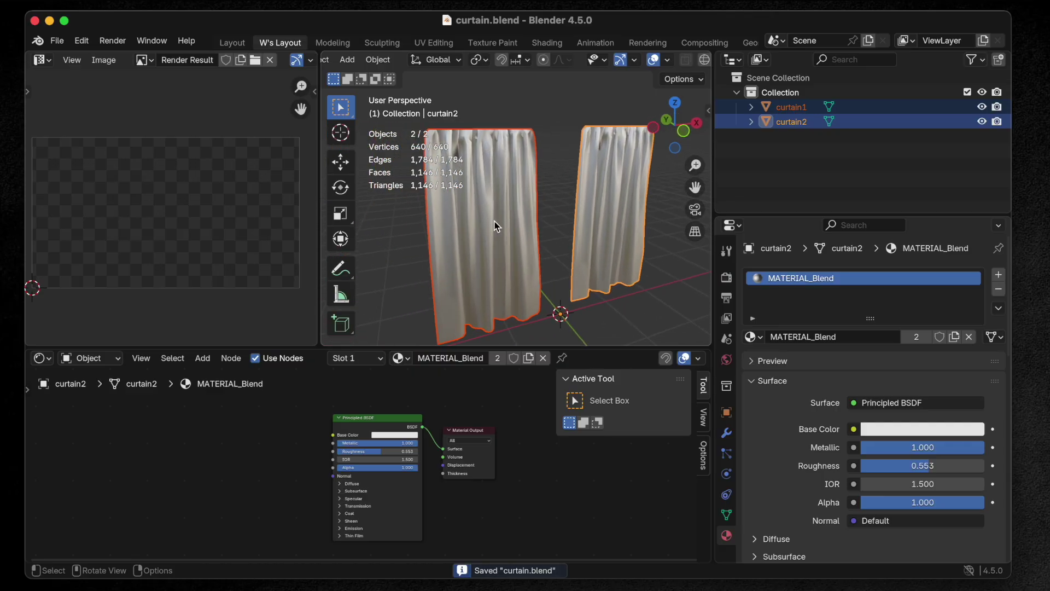
{"action": "left_click", "coordinate": [506, 234]}
{"action": "key", "text": "Tab"}
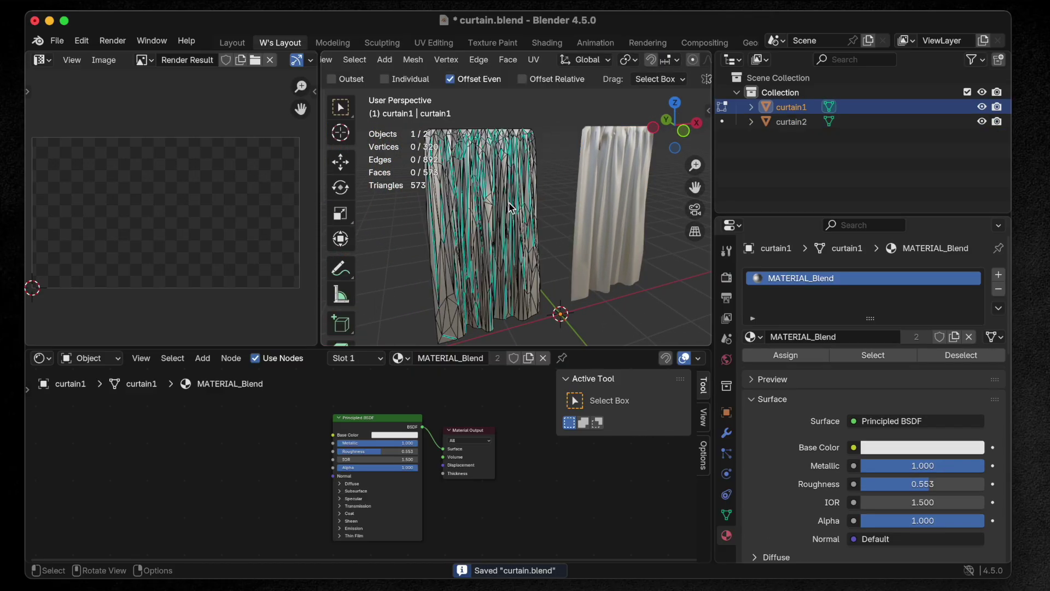
{"action": "key", "text": "Tab"}
{"action": "left_click", "coordinate": [599, 208]}
{"action": "key", "text": "Tab"}
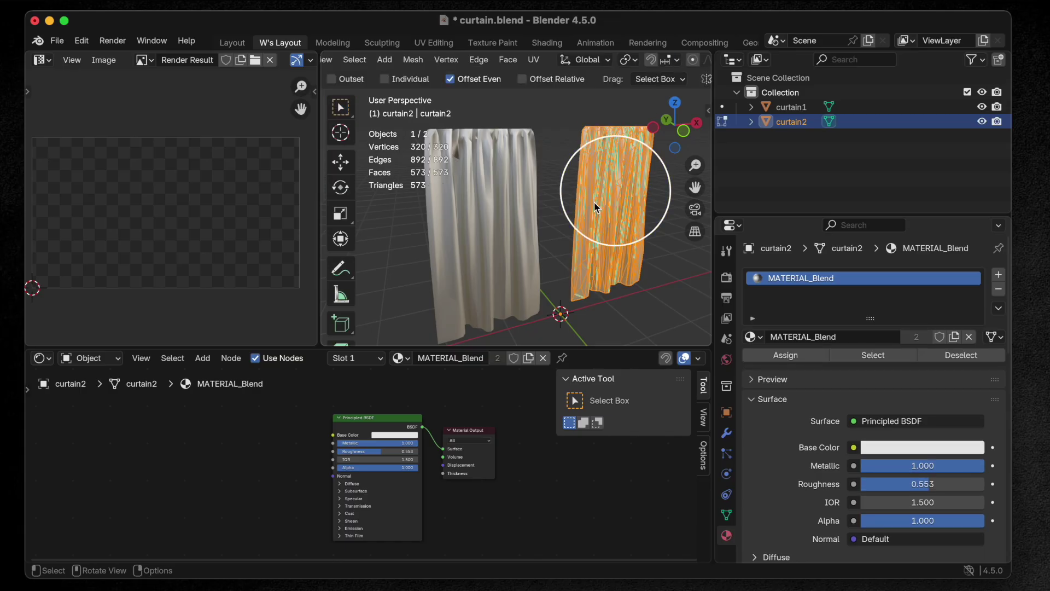
{"action": "key", "text": "Tab"}
Step: Select the curtain1 object in Object Mode and save curtain.blend
{"action": "left_click", "coordinate": [485, 195]}
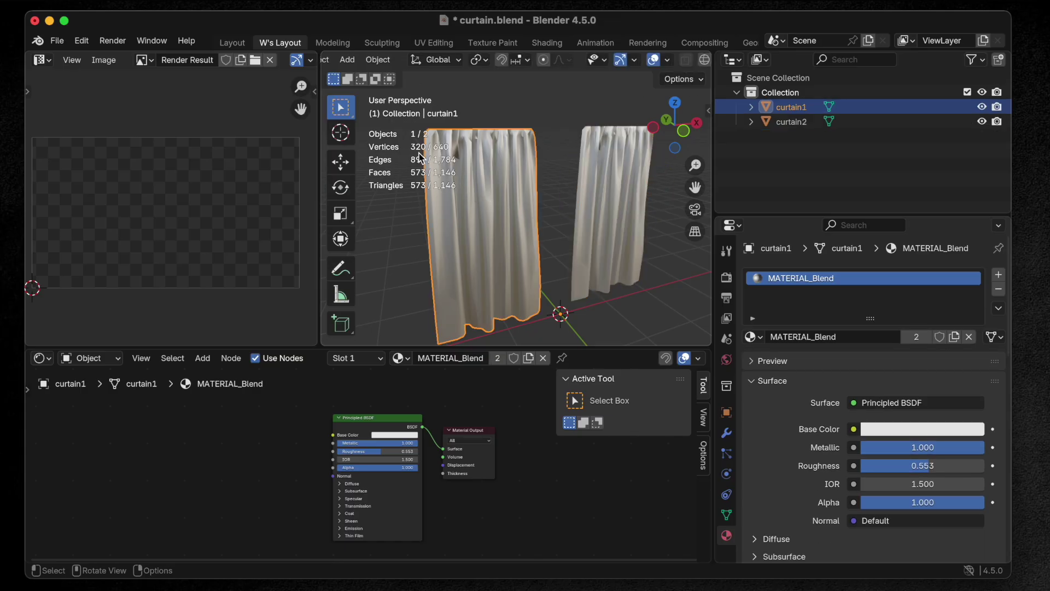
{"action": "left_click", "coordinate": [610, 201]}
{"action": "left_click", "coordinate": [509, 216]}
{"action": "key", "text": "super+s"}
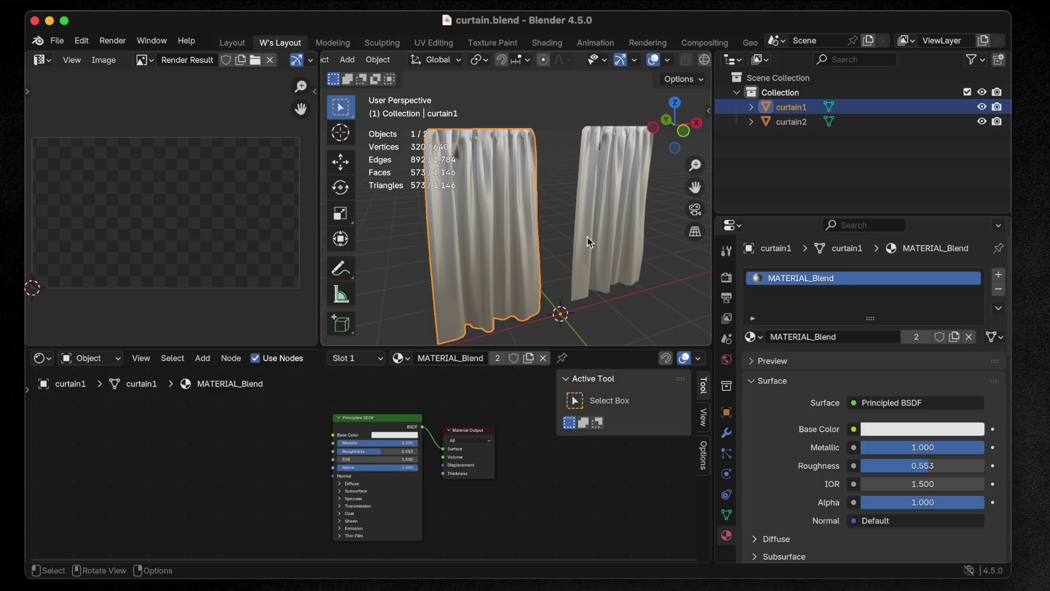
Step: Inspect the MATERIAL_Blend material assignment on curtain1 and curtain2 by selecting each object in turn
{"action": "left_click", "coordinate": [596, 203]}
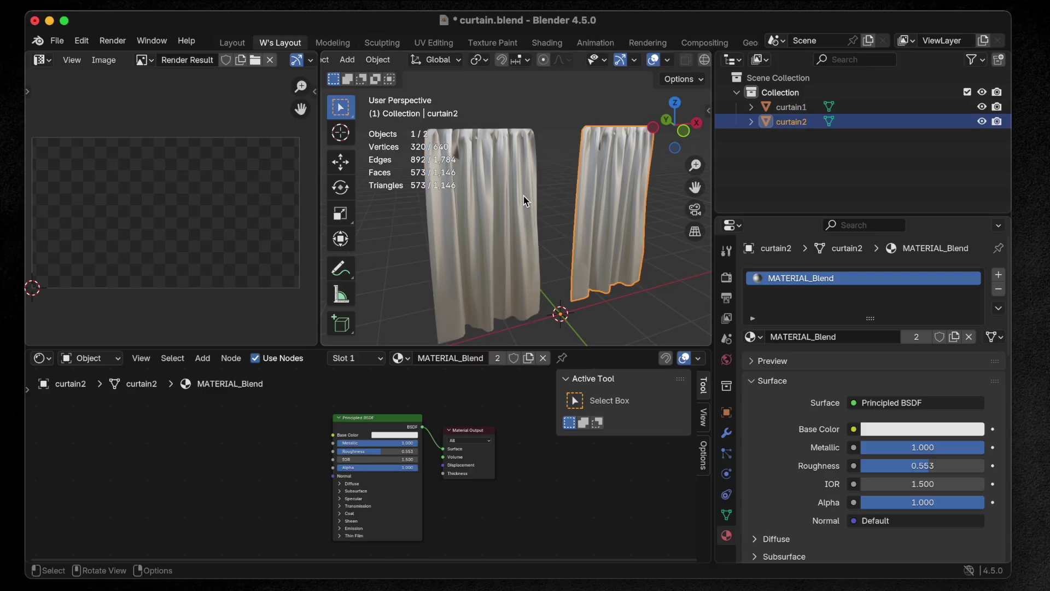
{"action": "left_click", "coordinate": [518, 197]}
{"action": "left_click", "coordinate": [605, 196]}
{"action": "left_click", "coordinate": [520, 190]}
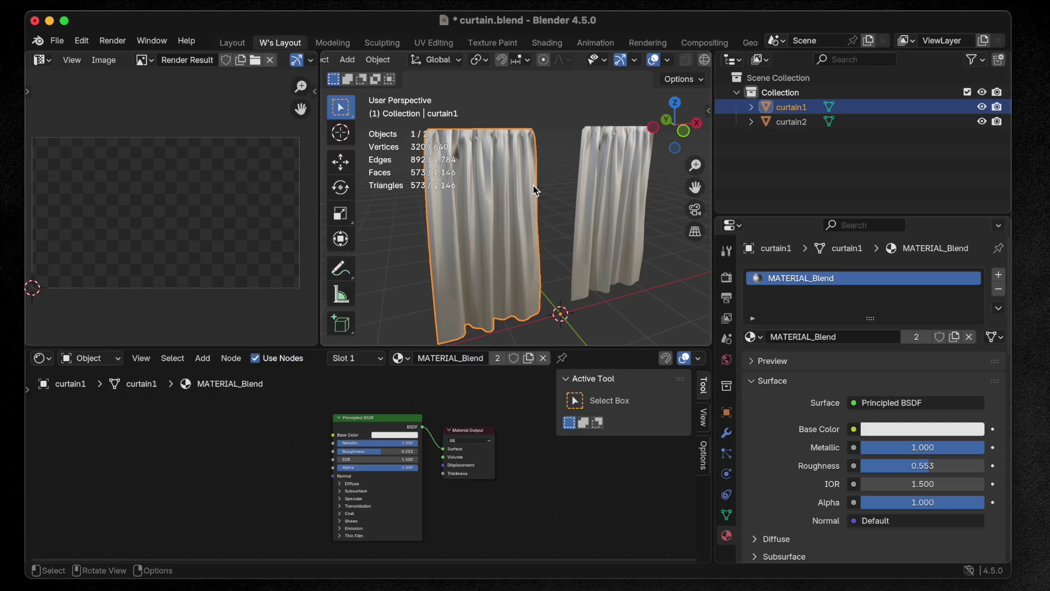
{"action": "left_click", "coordinate": [603, 187]}
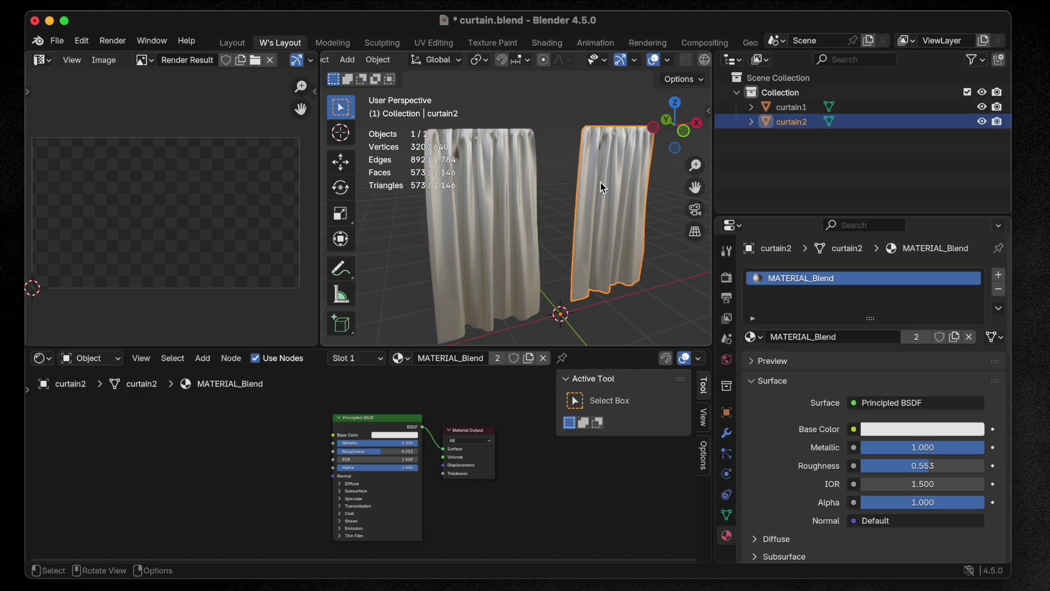
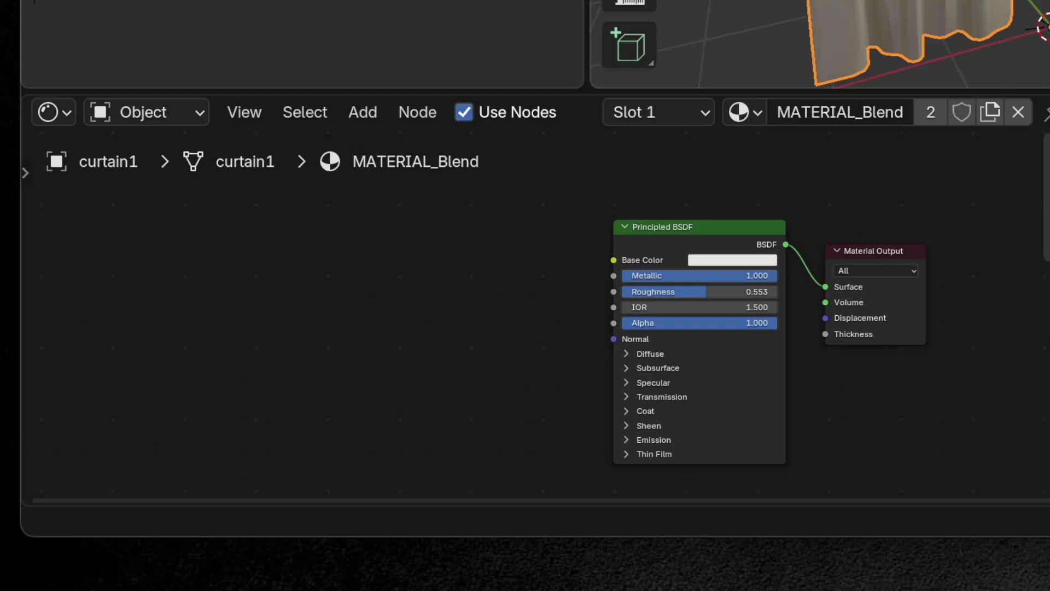
Step: Add MATERIAL_BA.png as an image texture in MATERIAL_Blend and connect its Color output to the Principled BSDF's Base Color
{"action": "left_click_drag", "start_coordinate": [1049, 470], "coordinate": [415, 248]}
{"action": "left_click_drag", "start_coordinate": [507, 266], "coordinate": [610, 266]}
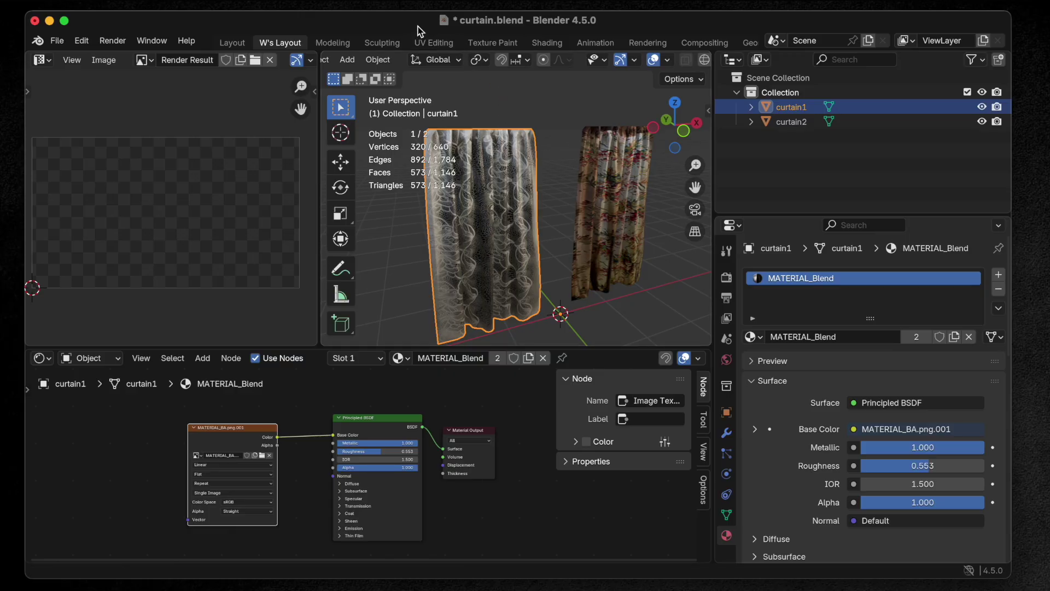
Step: Display MATERIAL_BA.png in the UV editor in place of the render result
{"action": "left_click", "coordinate": [42, 61]}
{"action": "left_click", "coordinate": [84, 117]}
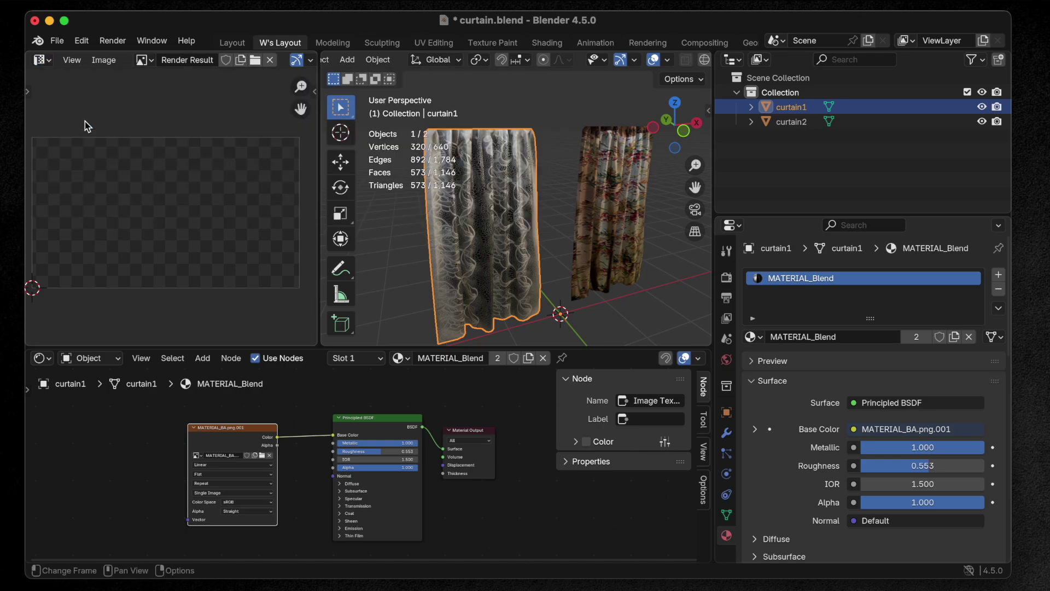
{"action": "left_click", "coordinate": [150, 62]}
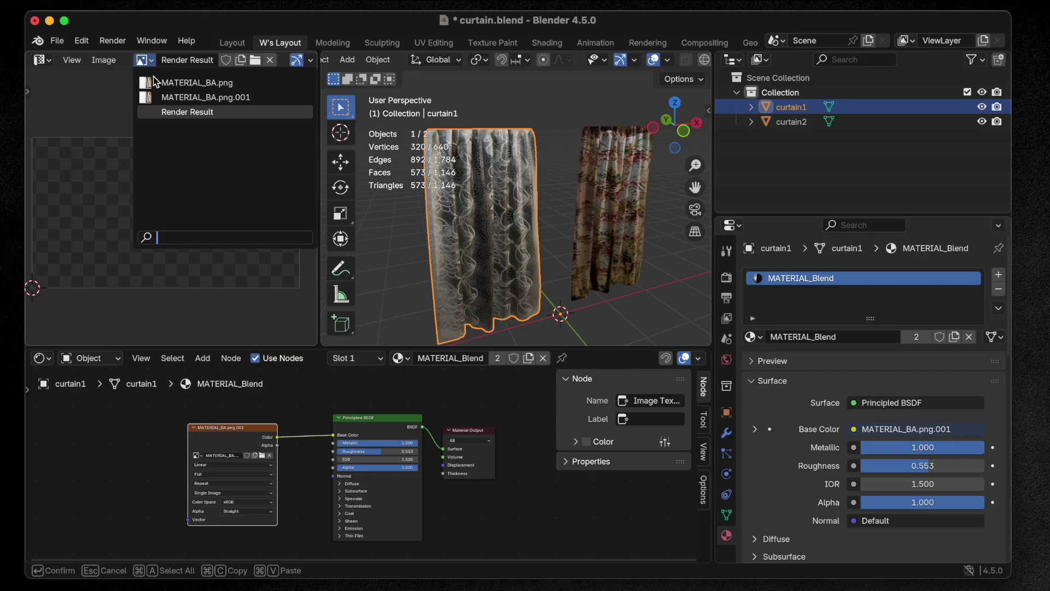
{"action": "left_click", "coordinate": [150, 83]}
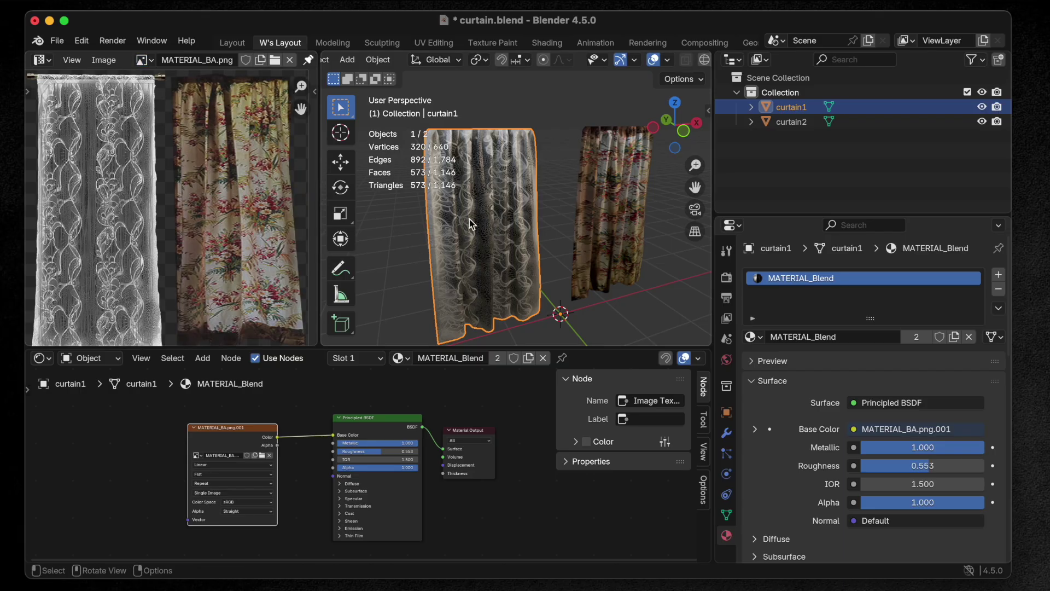
Step: Scale curtain1's whole UV layout down slightly to fit inside the white lace curtain image, and return to Object Mode
{"action": "key", "text": "Tab"}
{"action": "key", "text": "a"}
{"action": "key", "text": "c"}
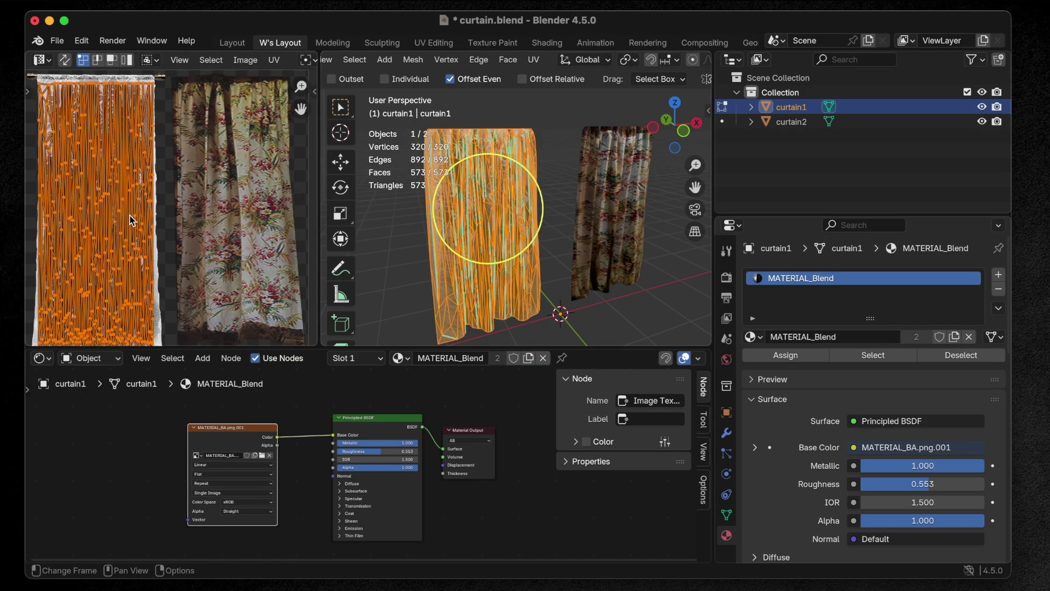
{"action": "scroll", "coordinate": [126, 230], "scroll_direction": "down", "scroll_amount": 2}
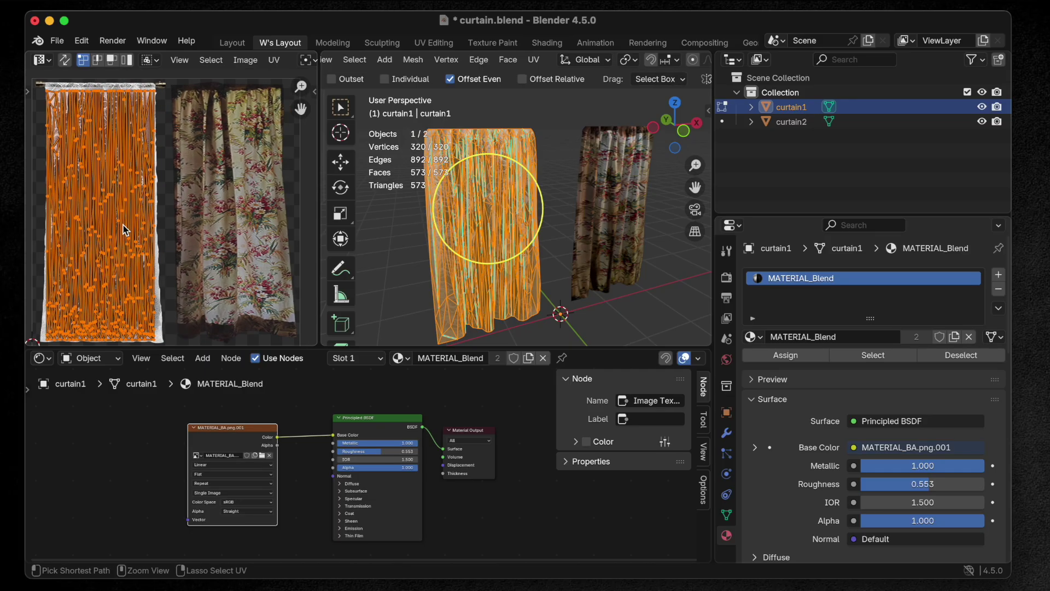
{"action": "scroll", "coordinate": [126, 230], "scroll_direction": "down", "scroll_amount": 1}
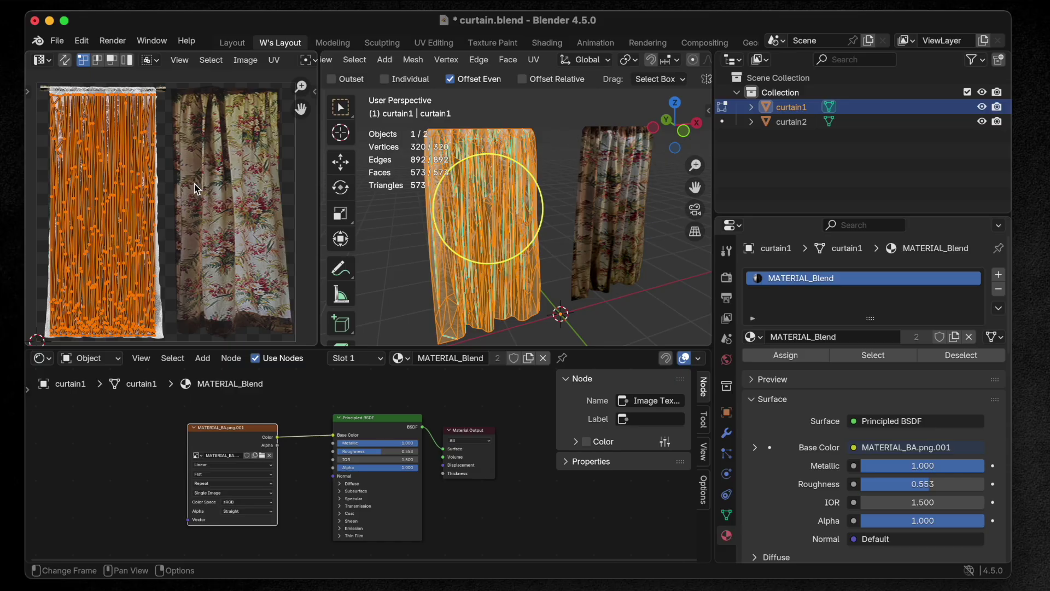
{"action": "key", "text": "s"}
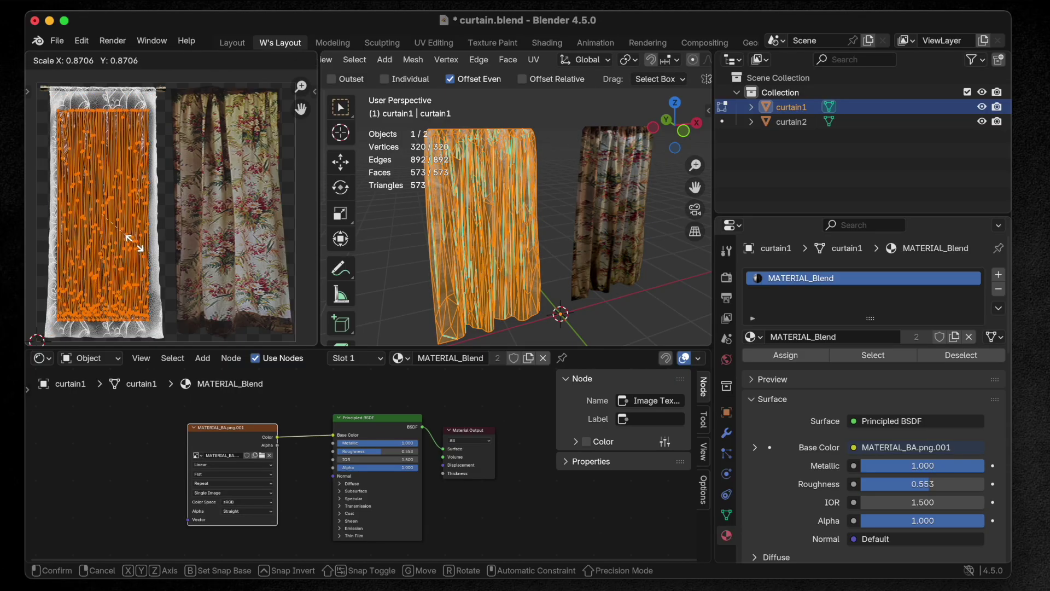
{"action": "left_click", "coordinate": [141, 247]}
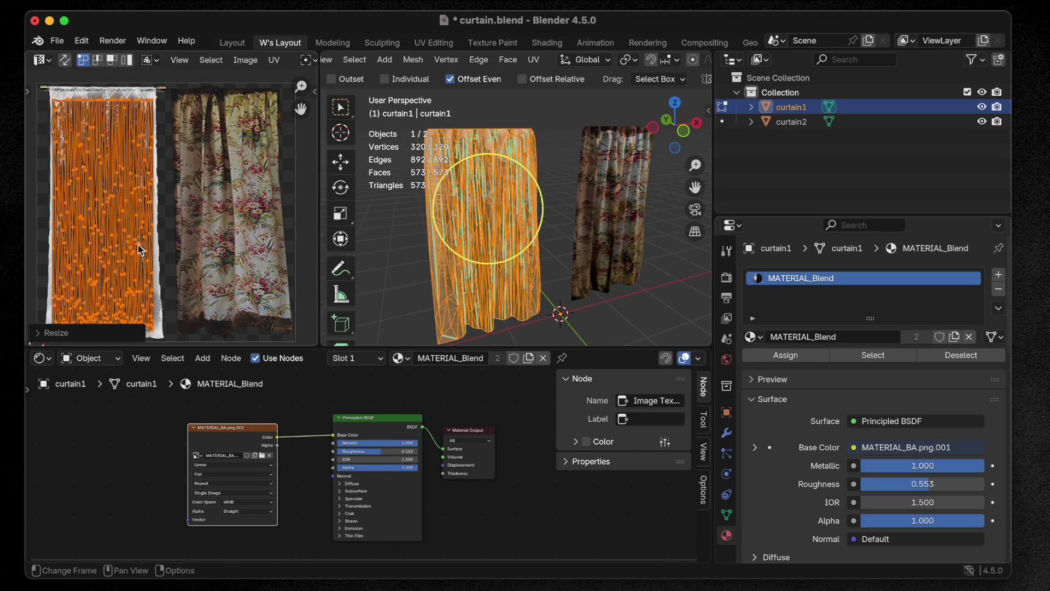
{"action": "key", "text": "Tab"}
Step: Scale curtain2's UV layout to about 0.95 so it fits inside the floral curtain image, and return to Object Mode
{"action": "left_click", "coordinate": [597, 199]}
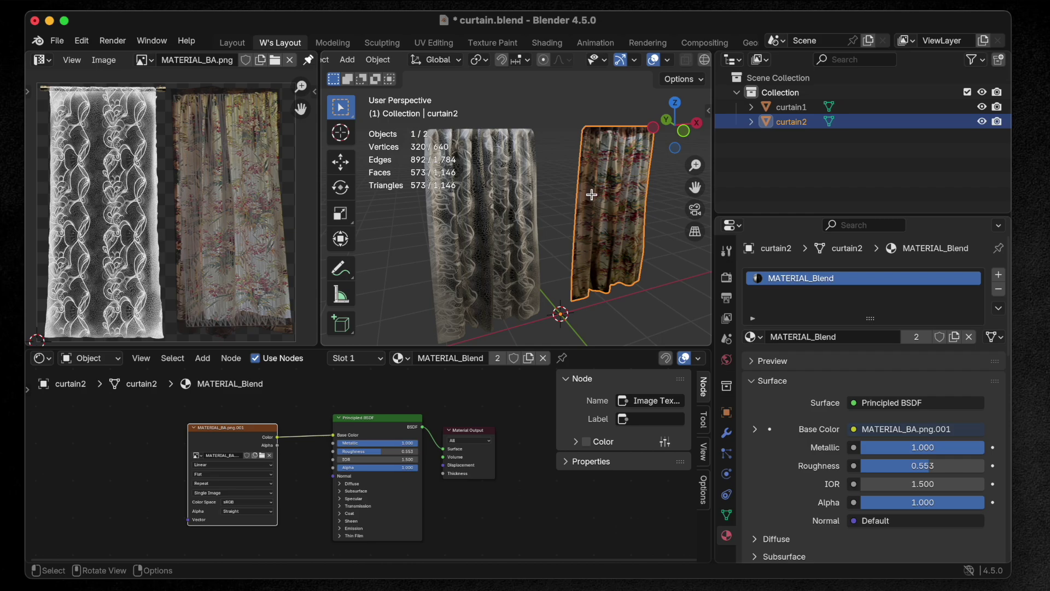
{"action": "key", "text": "Tab"}
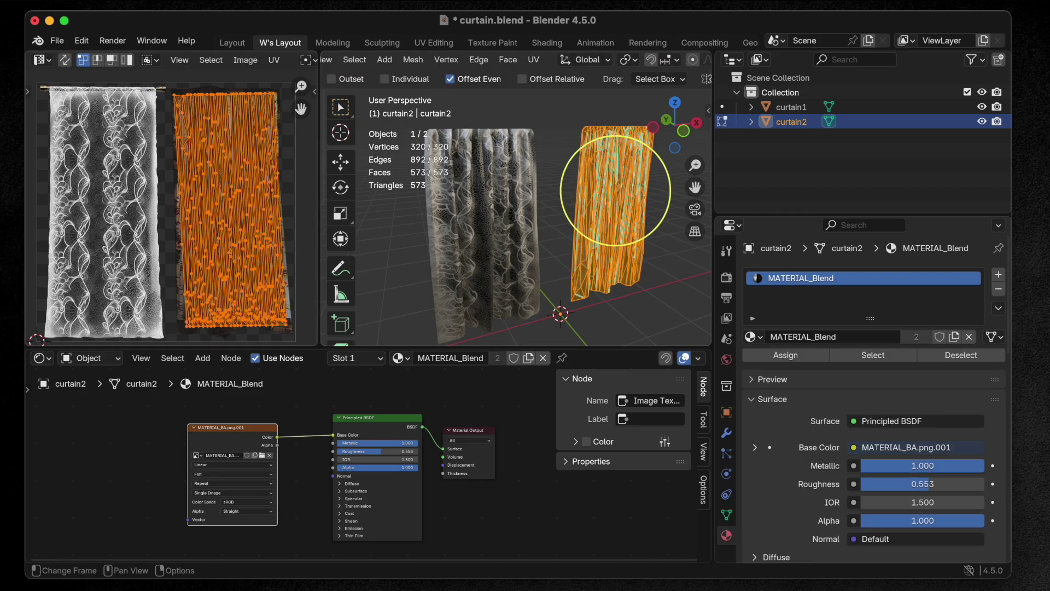
{"action": "key", "text": "s"}
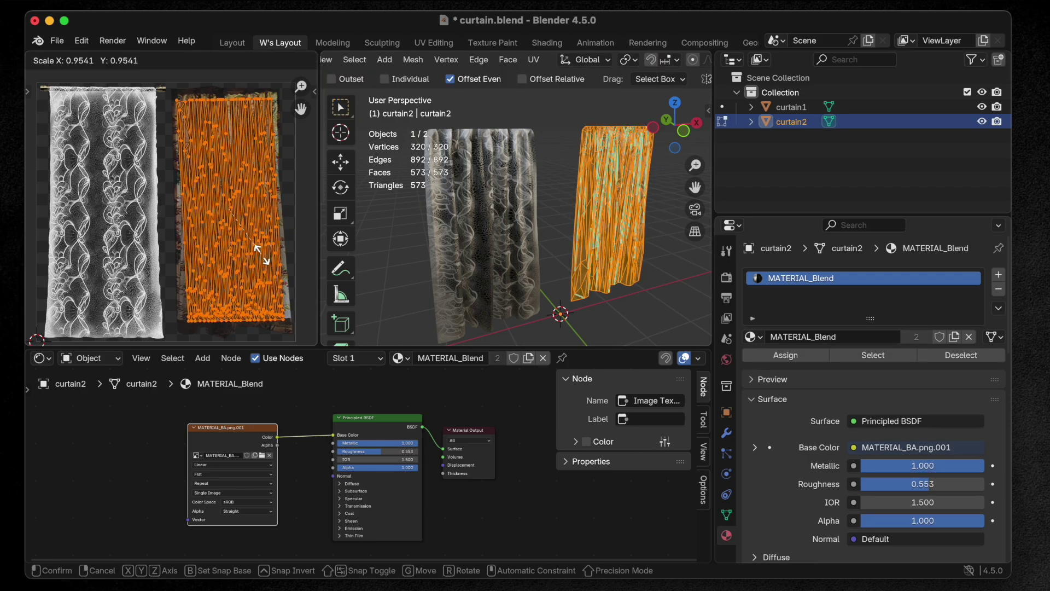
{"action": "left_click", "coordinate": [265, 259]}
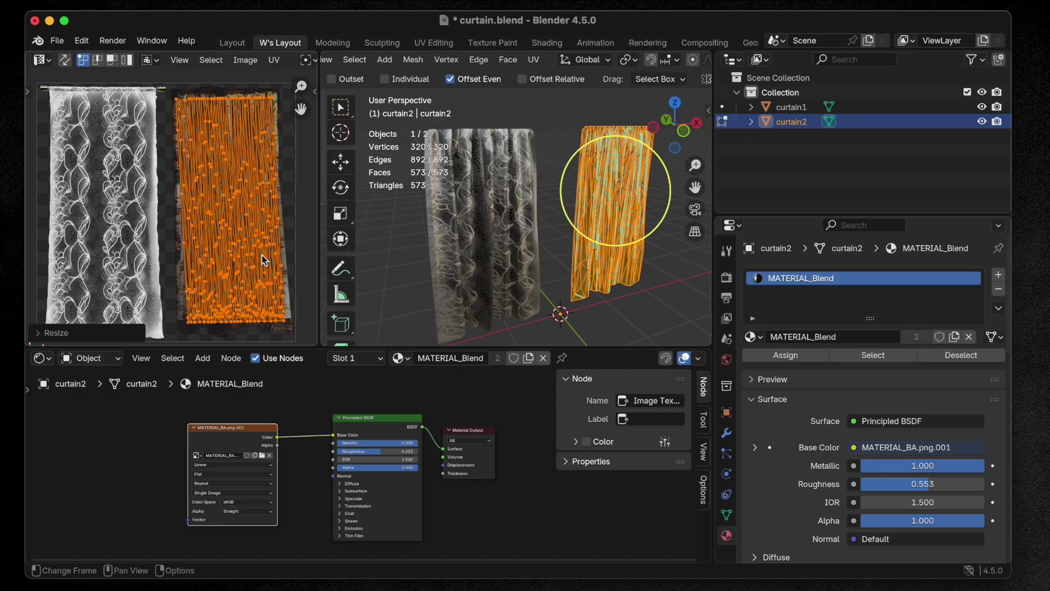
{"action": "key", "text": "Tab"}
Step: Check the texture on curtain1 and curtain2 and save curtain.blend with curtain2 selected
{"action": "left_click", "coordinate": [497, 230]}
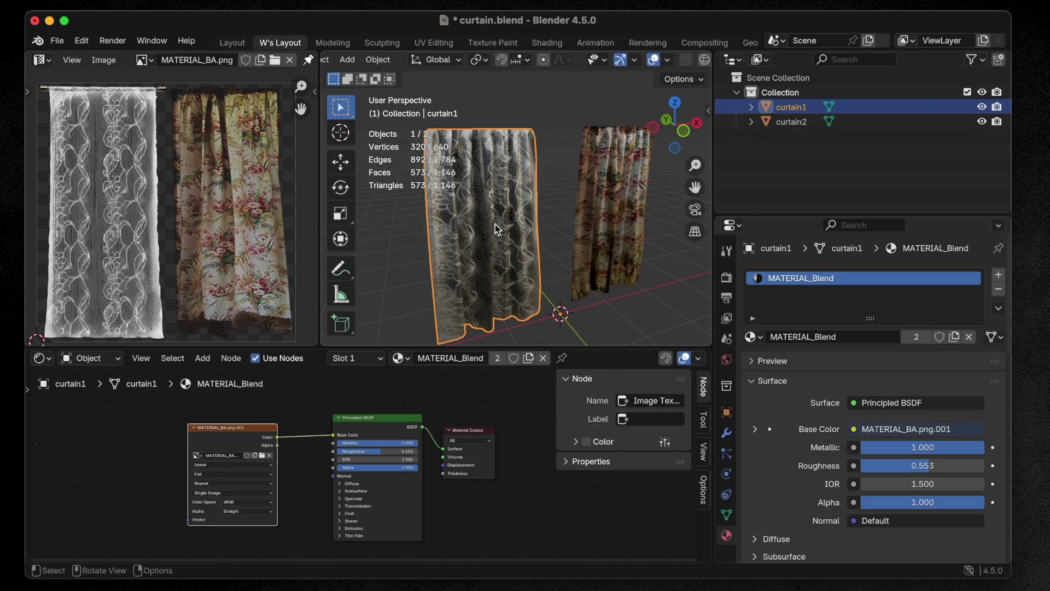
{"action": "left_click", "coordinate": [601, 218]}
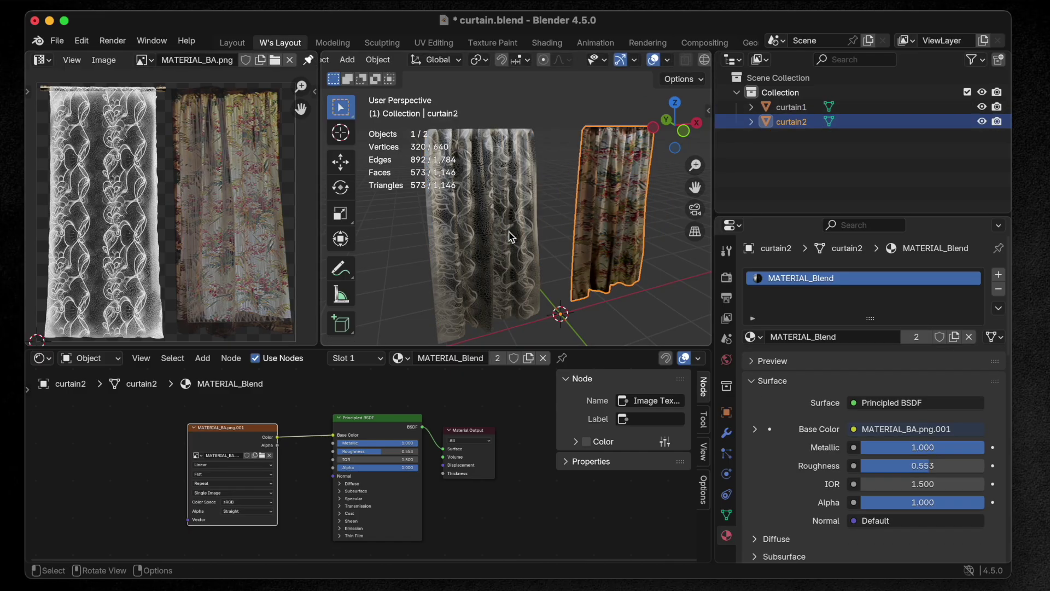
{"action": "key", "text": "super+s"}
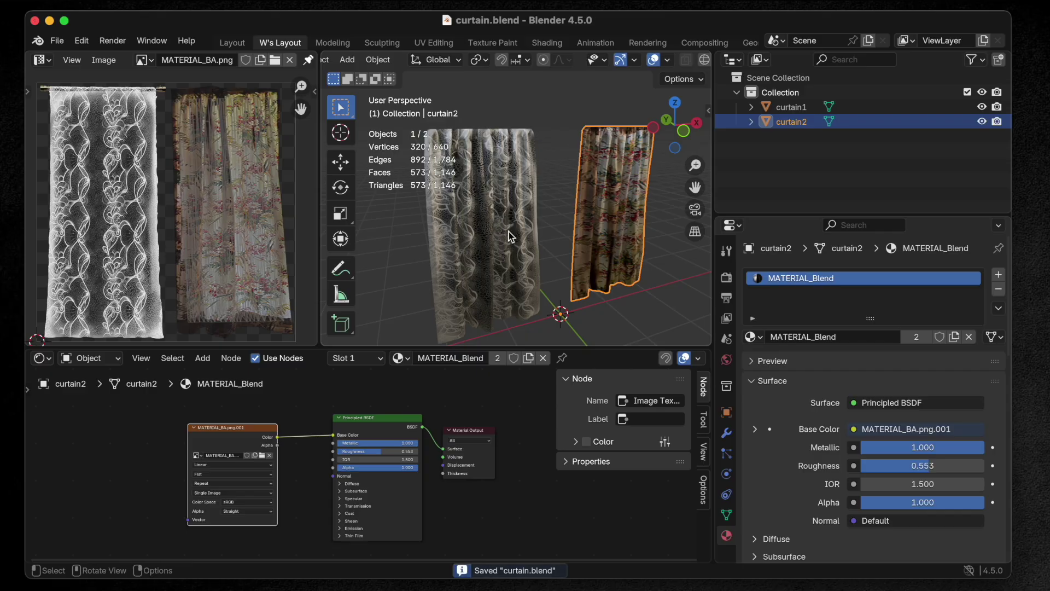
Step: Review curtain2's UV layout in Edit Mode, return to Object Mode, and save curtain.blend with curtain1 selected
{"action": "left_click", "coordinate": [503, 198]}
{"action": "left_click", "coordinate": [586, 209]}
{"action": "key", "text": "Tab"}
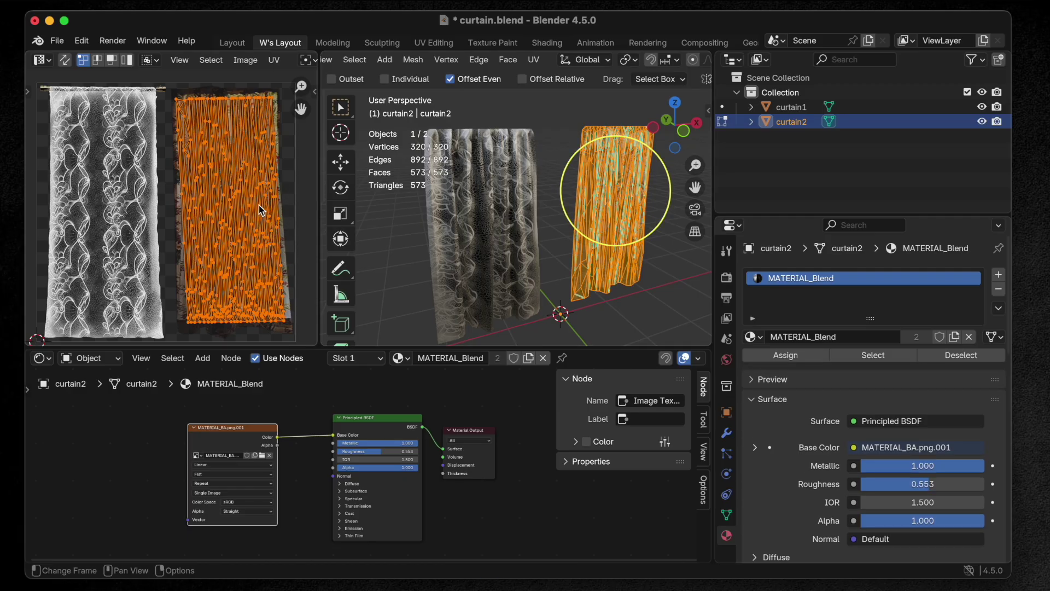
{"action": "key", "text": "Tab"}
{"action": "left_click", "coordinate": [526, 233]}
{"action": "key", "text": "super+s"}
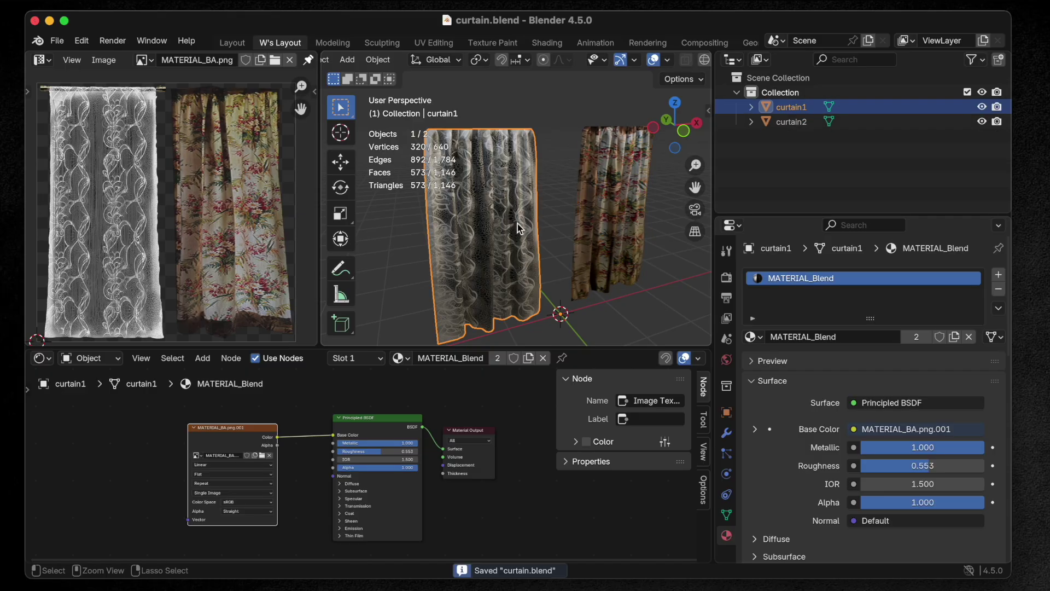
Step: Examine the textured curtains up close in the viewport and save the file again
{"action": "scroll", "coordinate": [562, 247], "scroll_direction": "left", "scroll_amount": 5}
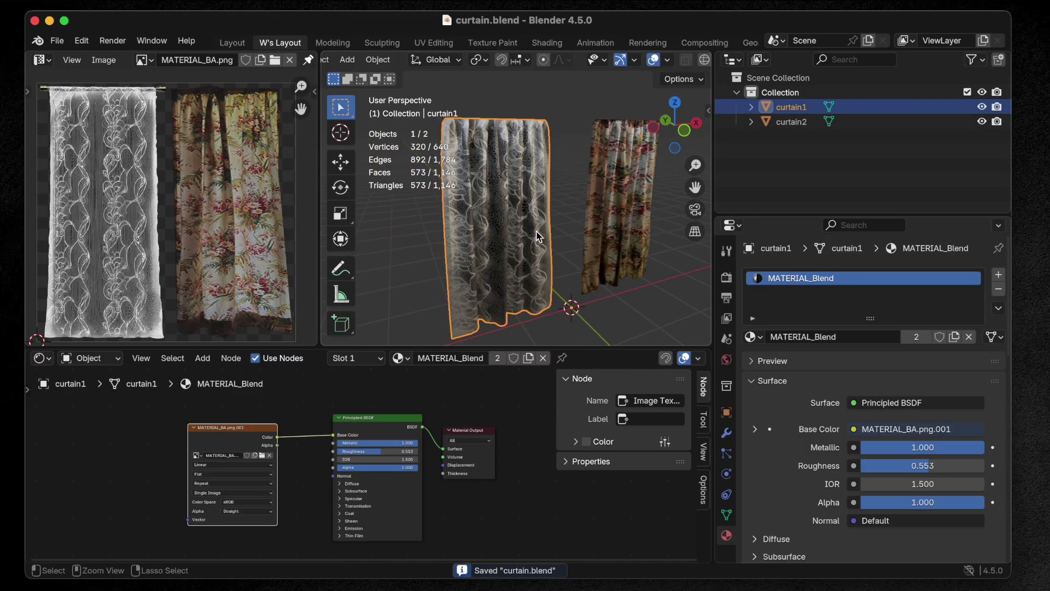
{"action": "scroll", "coordinate": [540, 241], "scroll_direction": "up", "scroll_amount": 5, "text": "ctrl"}
{"action": "scroll", "coordinate": [538, 236], "scroll_direction": "down", "scroll_amount": 4, "text": "ctrl"}
{"action": "key", "text": "super+s"}
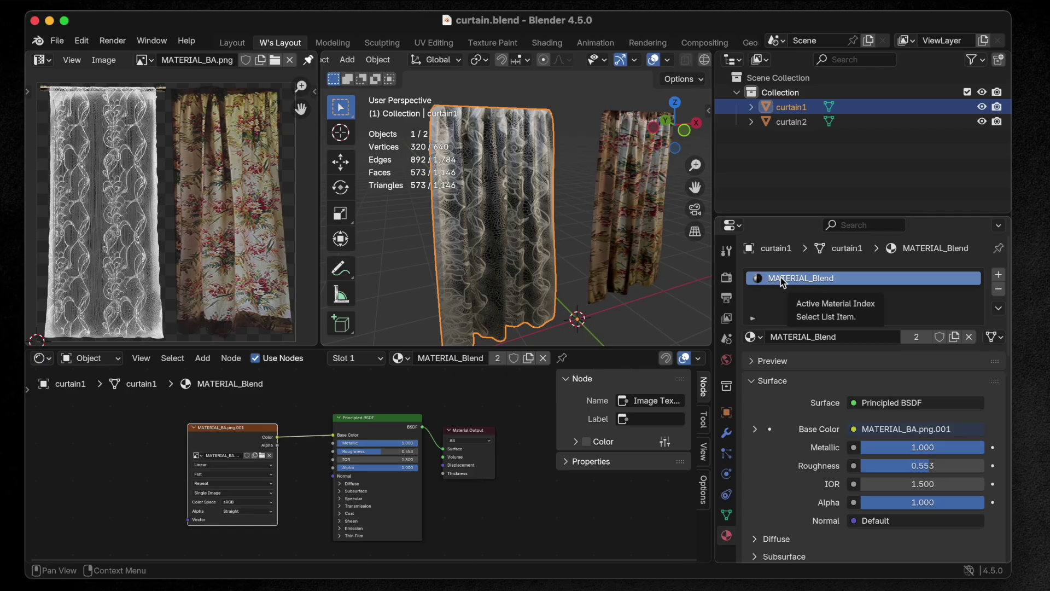
Step: Select both curtains and open the FBX export for them
{"action": "left_click", "coordinate": [615, 196]}
{"action": "left_click", "coordinate": [517, 186], "text": "shift"}
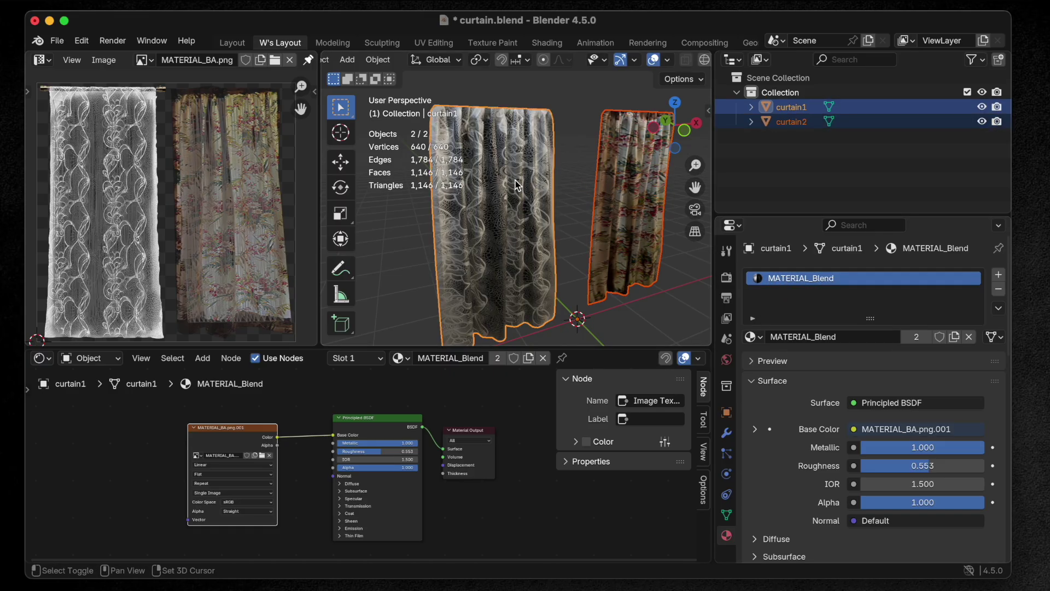
{"action": "left_click", "coordinate": [58, 42]}
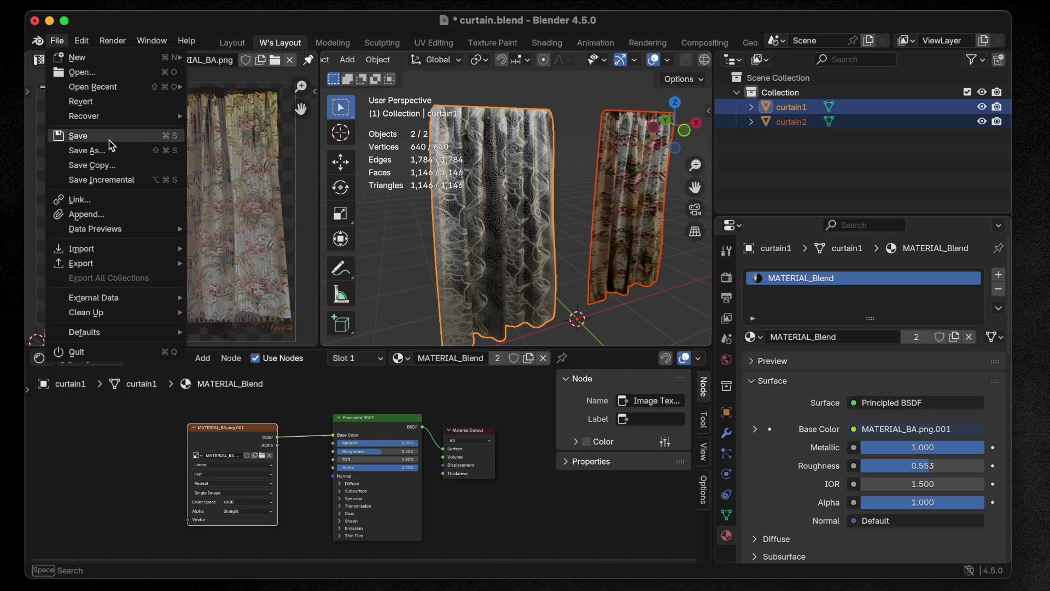
{"action": "mouse_move", "coordinate": [113, 263]}
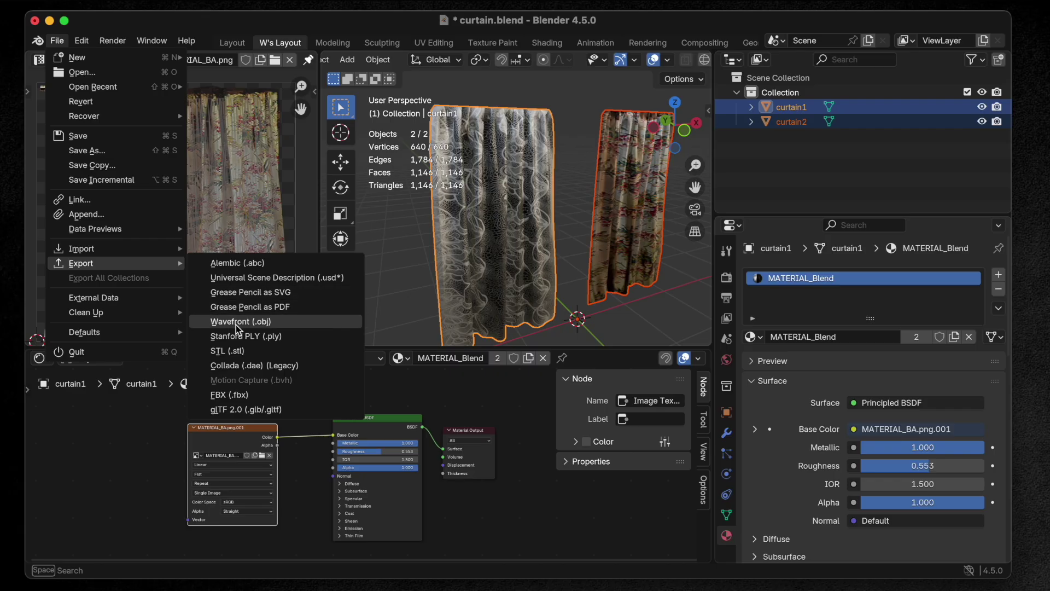
{"action": "left_click", "coordinate": [229, 394]}
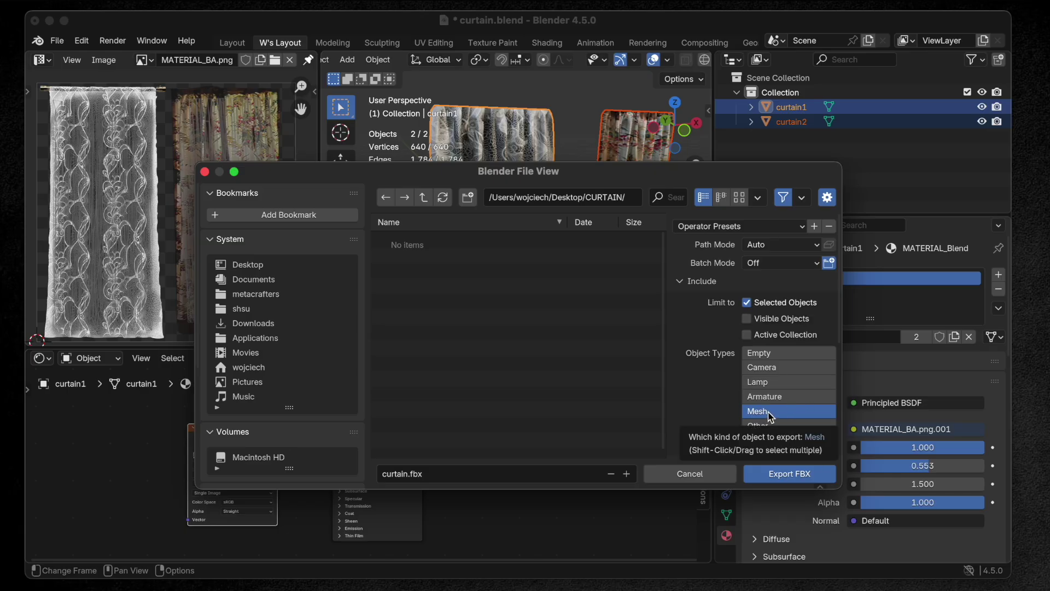
Step: Review the FBX transform options and export the selected meshes to the CURTAIN folder as curtain.fbx
{"action": "scroll", "coordinate": [765, 383], "scroll_direction": "down", "scroll_amount": 5}
{"action": "left_click", "coordinate": [747, 395]}
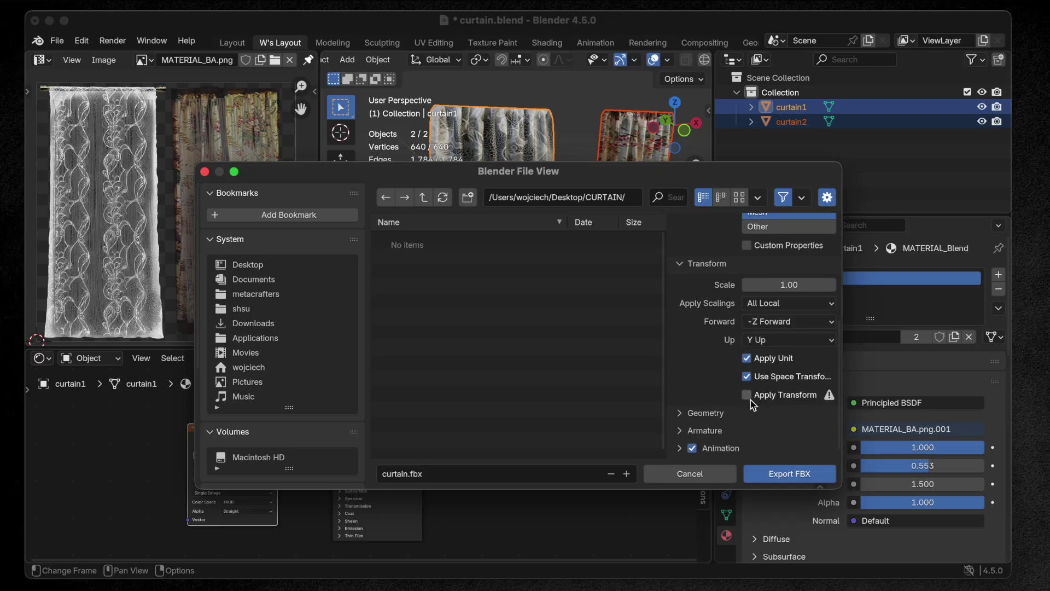
{"action": "scroll", "coordinate": [755, 402], "scroll_direction": "up", "scroll_amount": 5}
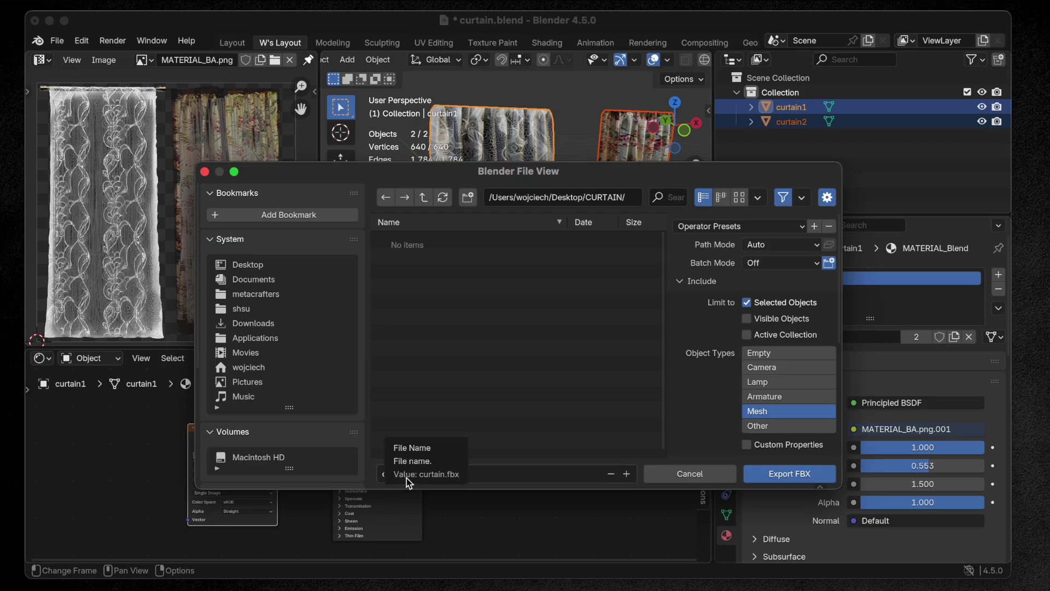
{"action": "left_click", "coordinate": [783, 475]}
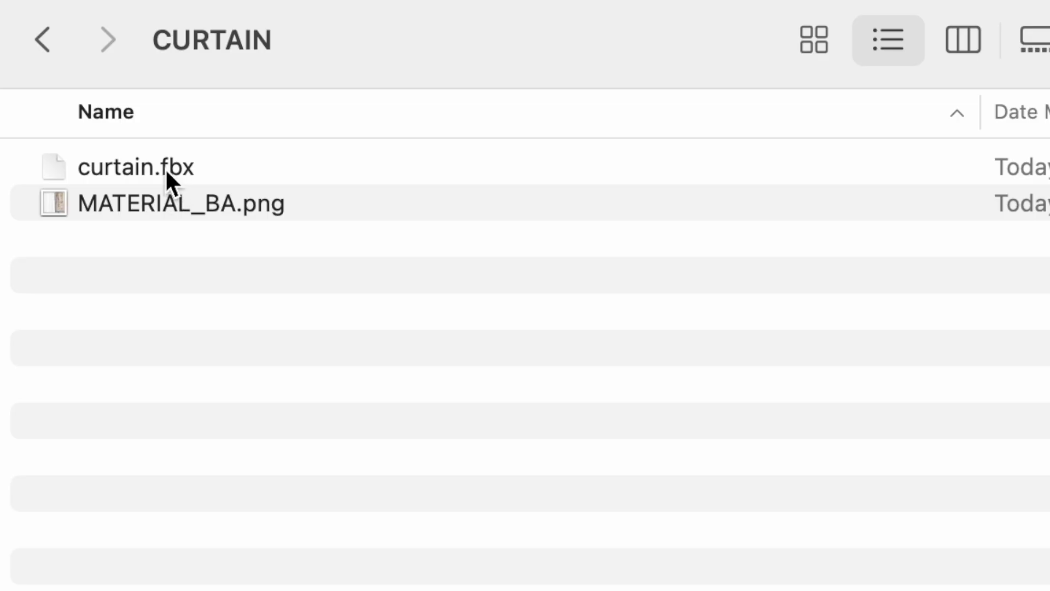
Step: Switch to Finder and check curtain.fbx and MATERIAL_BA.png in the CURTAIN folder
{"action": "left_click", "coordinate": [140, 175]}
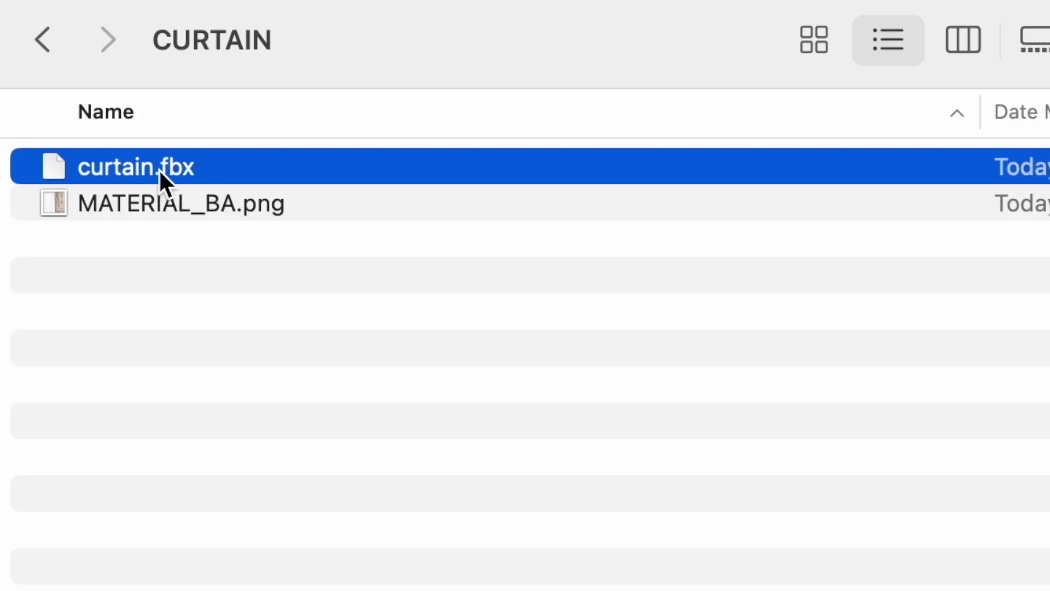
{"action": "left_click", "coordinate": [170, 212]}
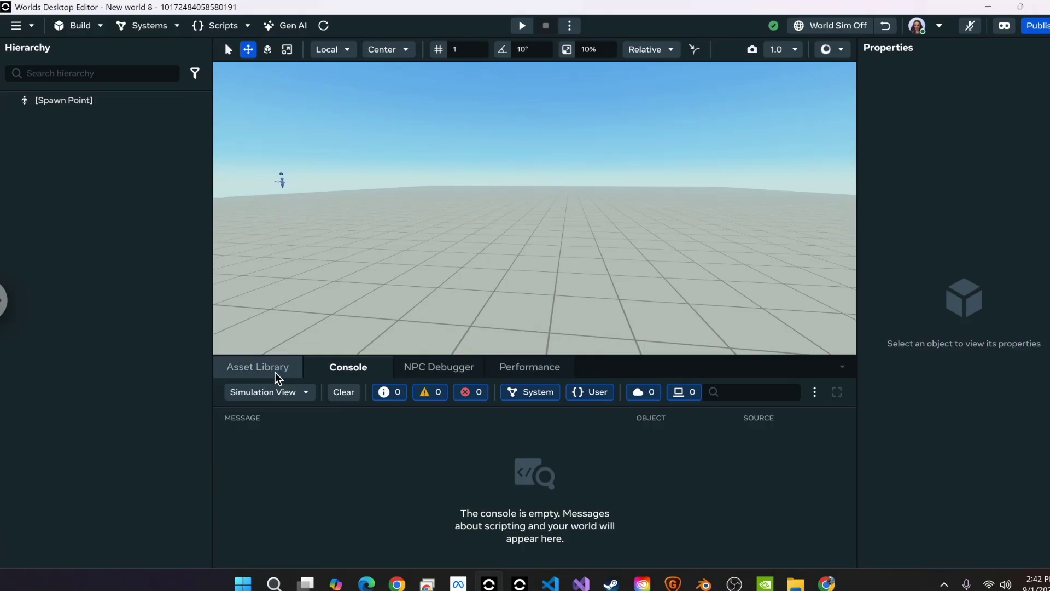
Step: Switch to the Worlds Desktop Editor and open the tutorial files folder under My Assets in the Asset Library
{"action": "left_click", "coordinate": [258, 367]}
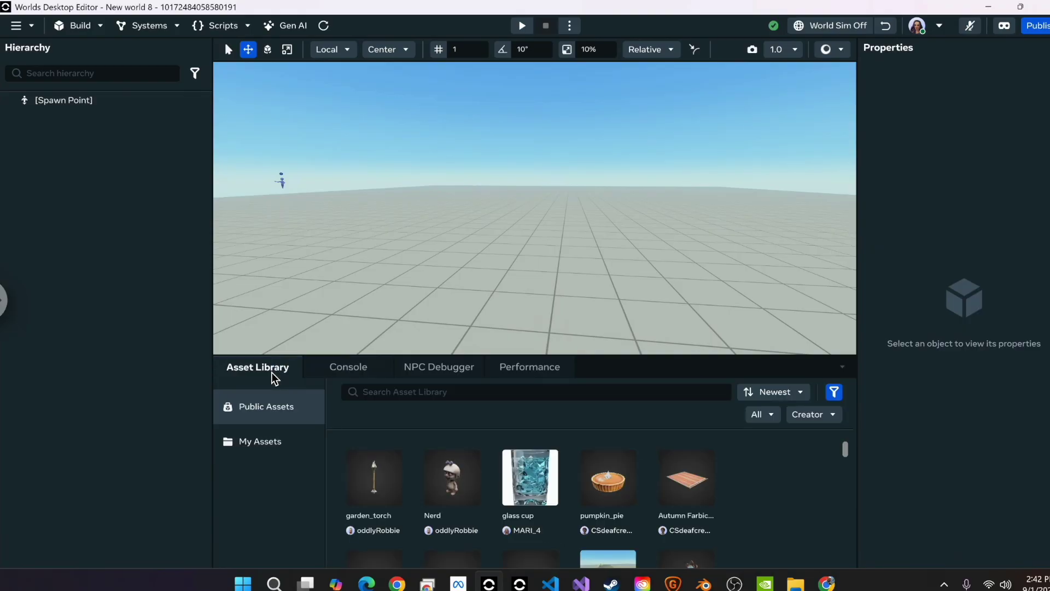
{"action": "left_click", "coordinate": [259, 449]}
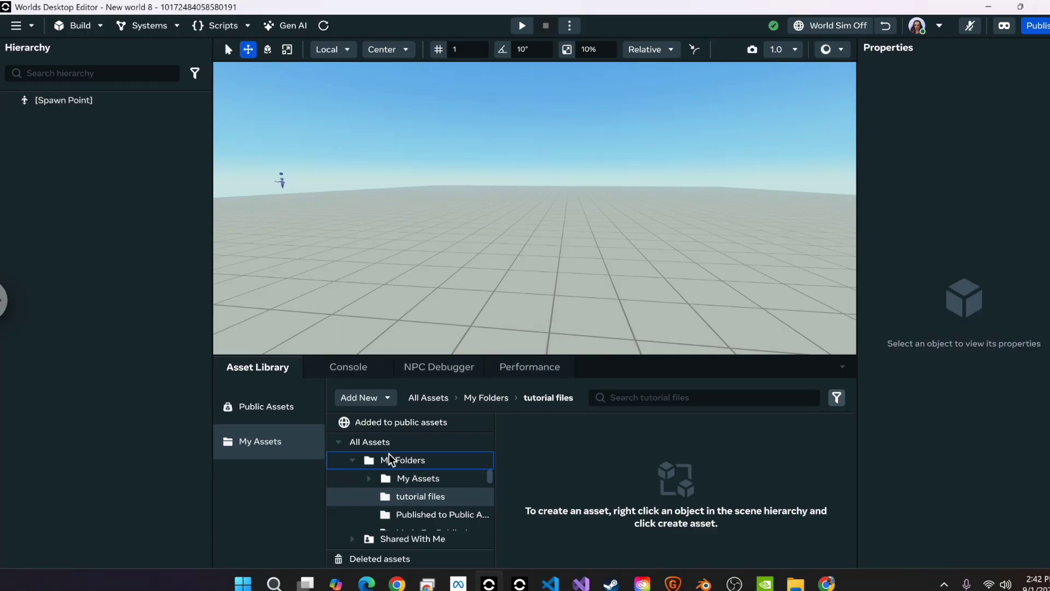
Step: Import curtain.fbx with MATERIAL_BA.png from the Desktop as a new 3D model in tutorial files, with Preserve offset pivots turned off
{"action": "left_click", "coordinate": [376, 401]}
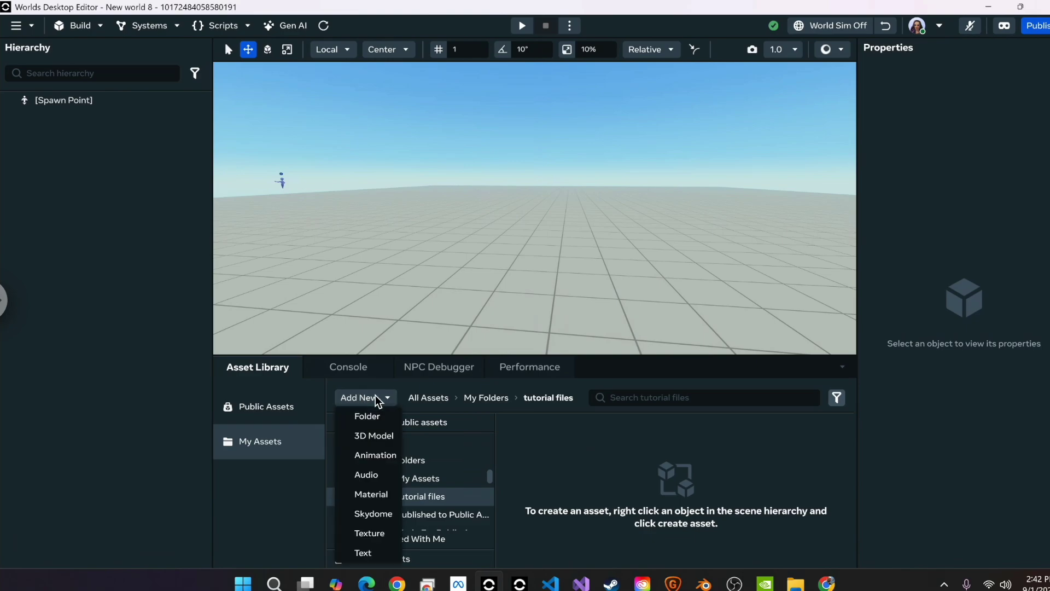
{"action": "left_click", "coordinate": [374, 439]}
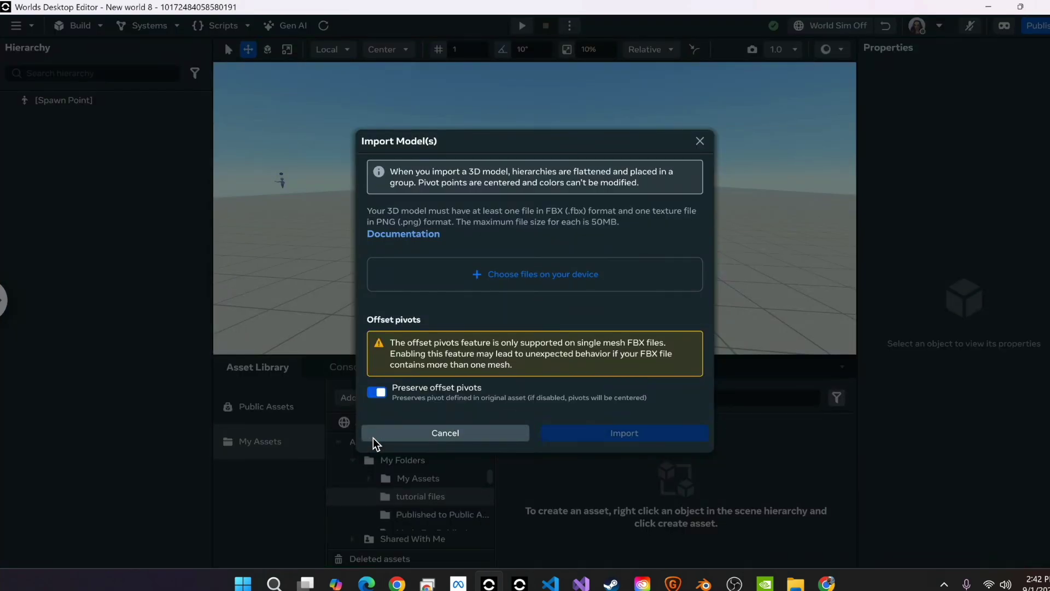
{"action": "left_click", "coordinate": [513, 277]}
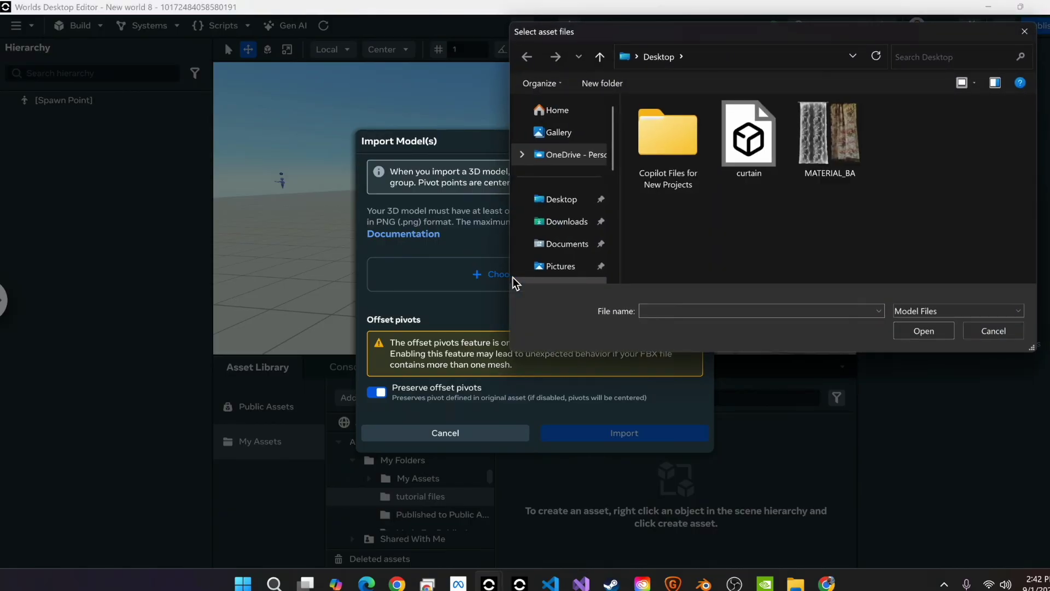
{"action": "left_click", "coordinate": [745, 143]}
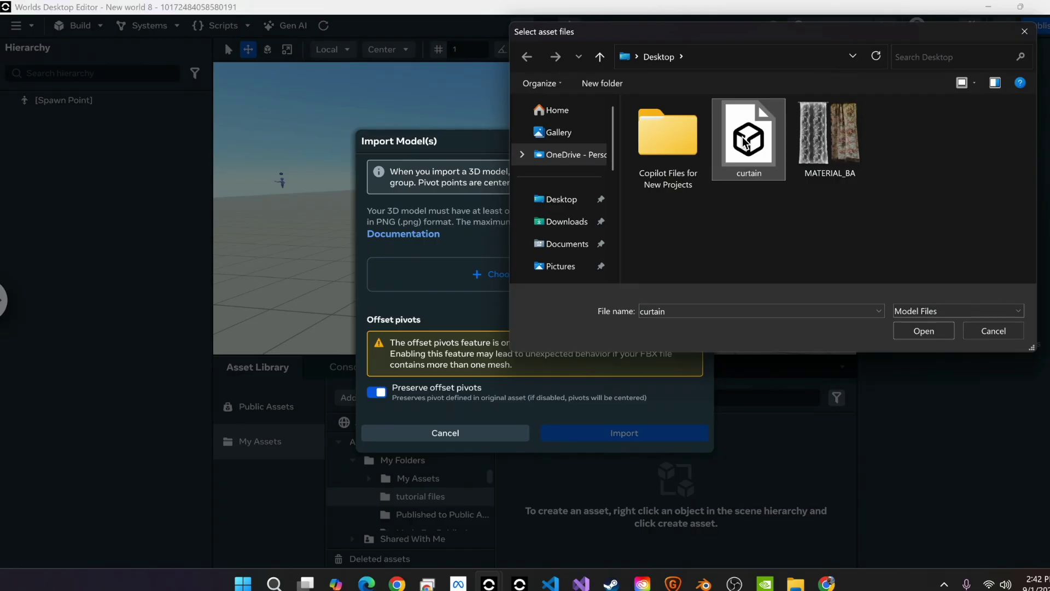
{"action": "left_click", "coordinate": [831, 136], "text": "ctrl"}
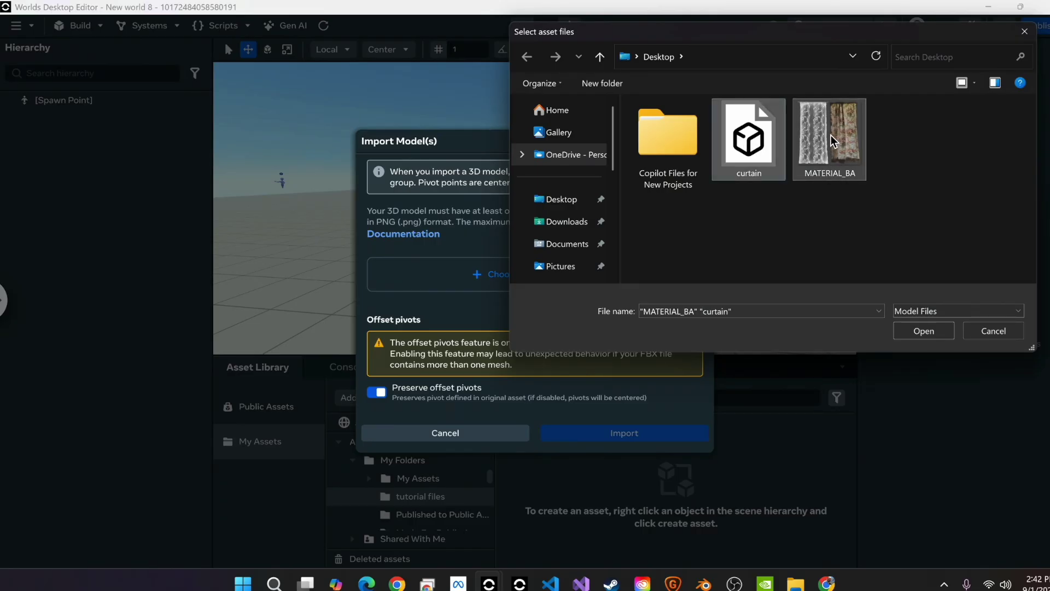
{"action": "left_click", "coordinate": [926, 332]}
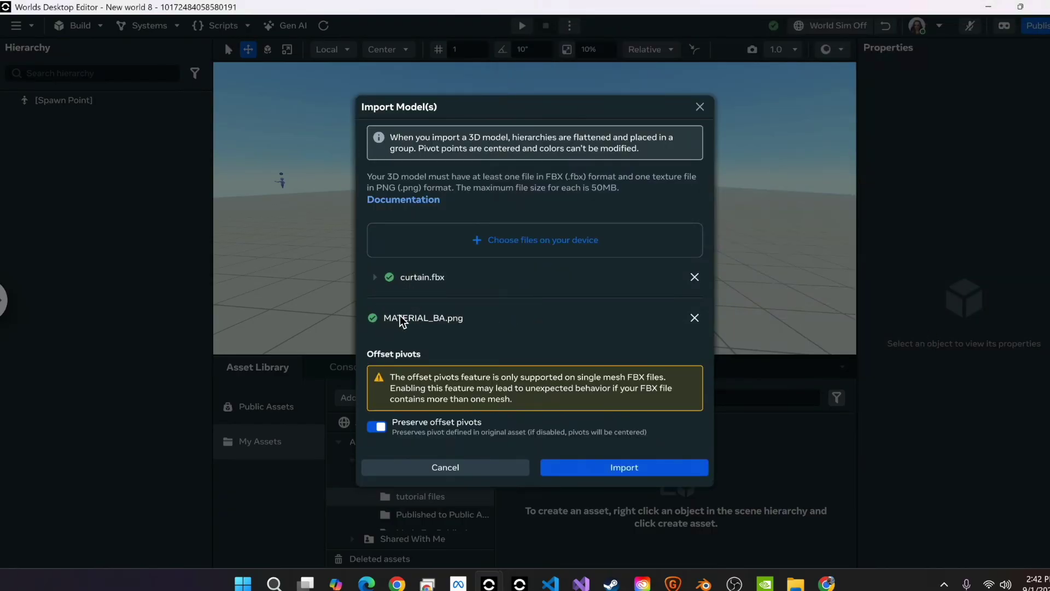
{"action": "left_click", "coordinate": [377, 427]}
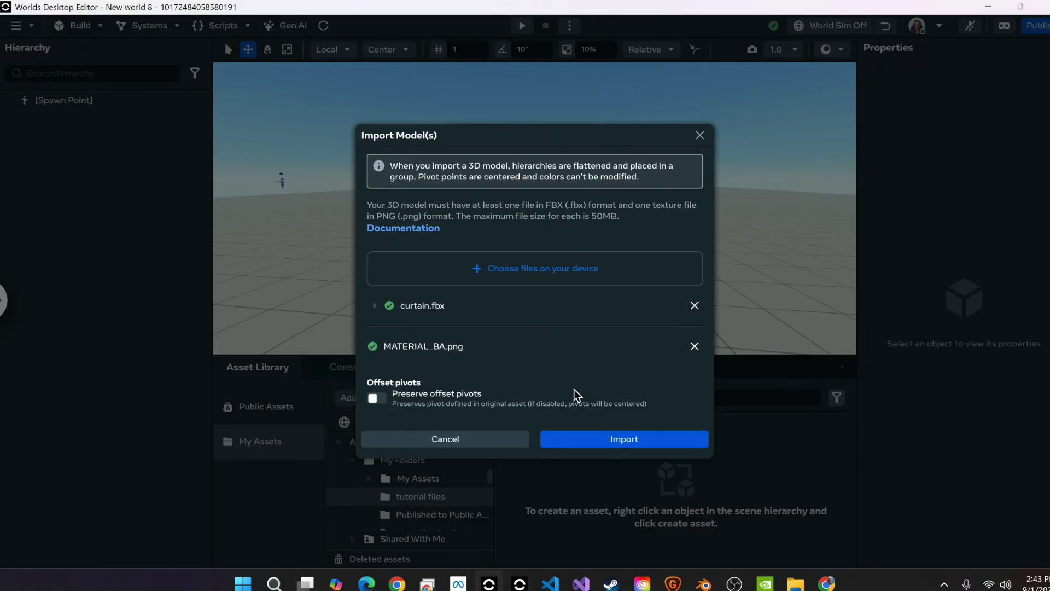
{"action": "left_click", "coordinate": [601, 439]}
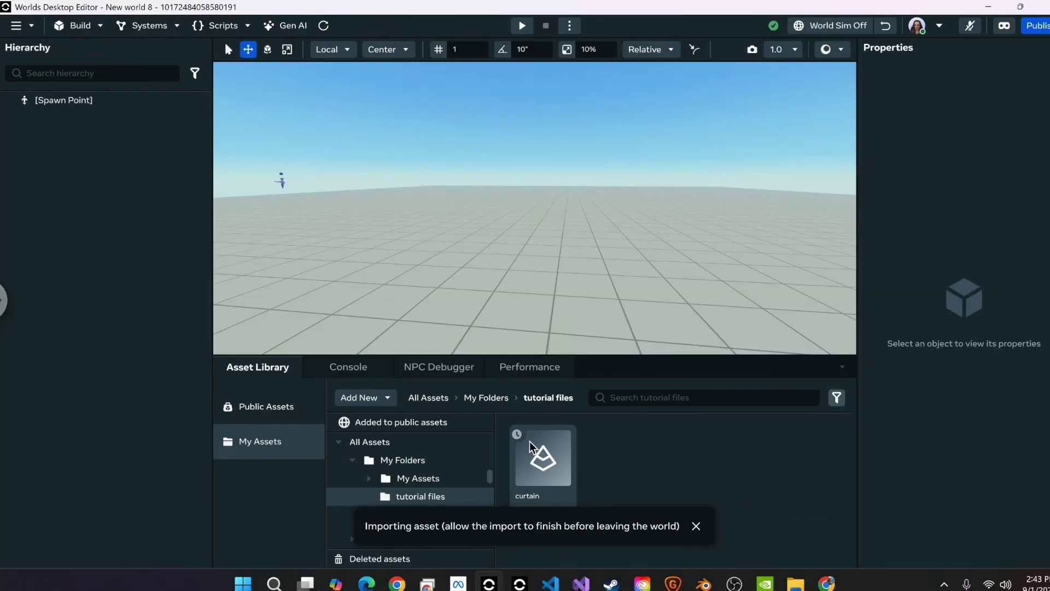
Step: Place the imported curtain asset in the middle of the world and deselect it
{"action": "mouse_move", "coordinate": [519, 435]}
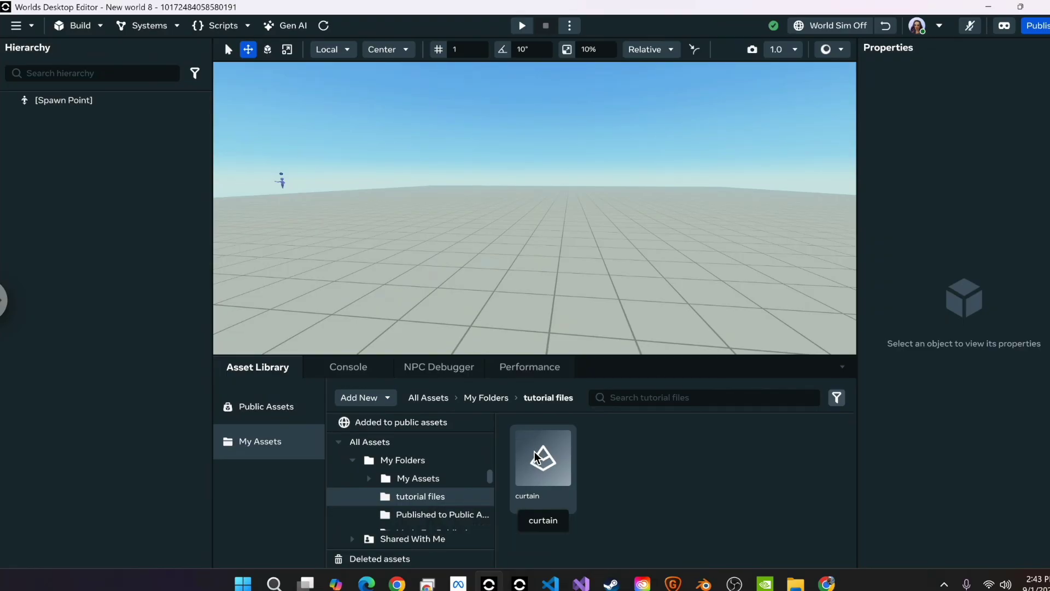
{"action": "left_click_drag", "start_coordinate": [536, 458], "coordinate": [530, 286]}
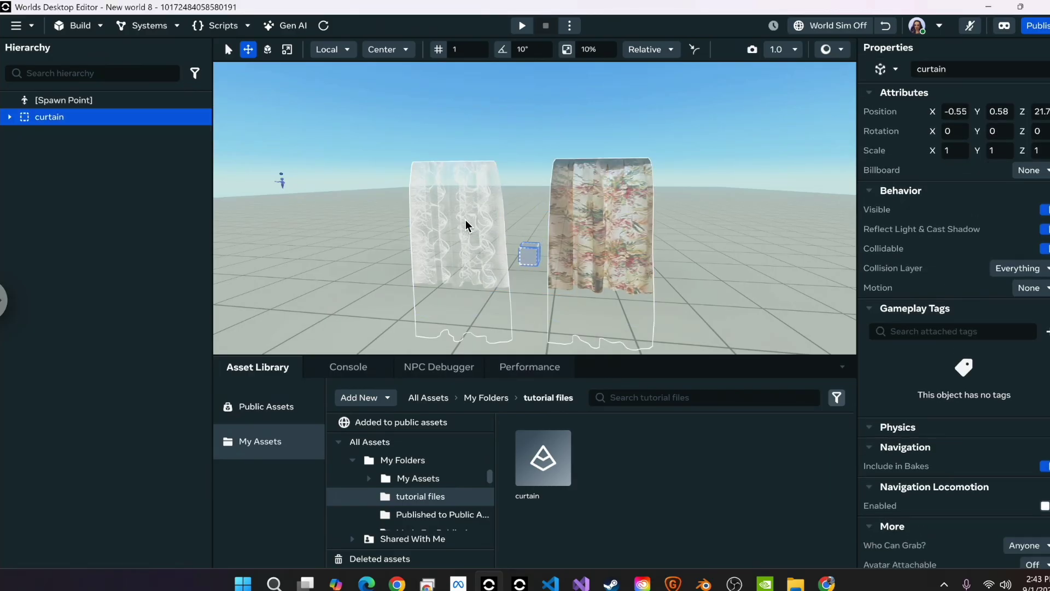
{"action": "key", "text": "Escape"}
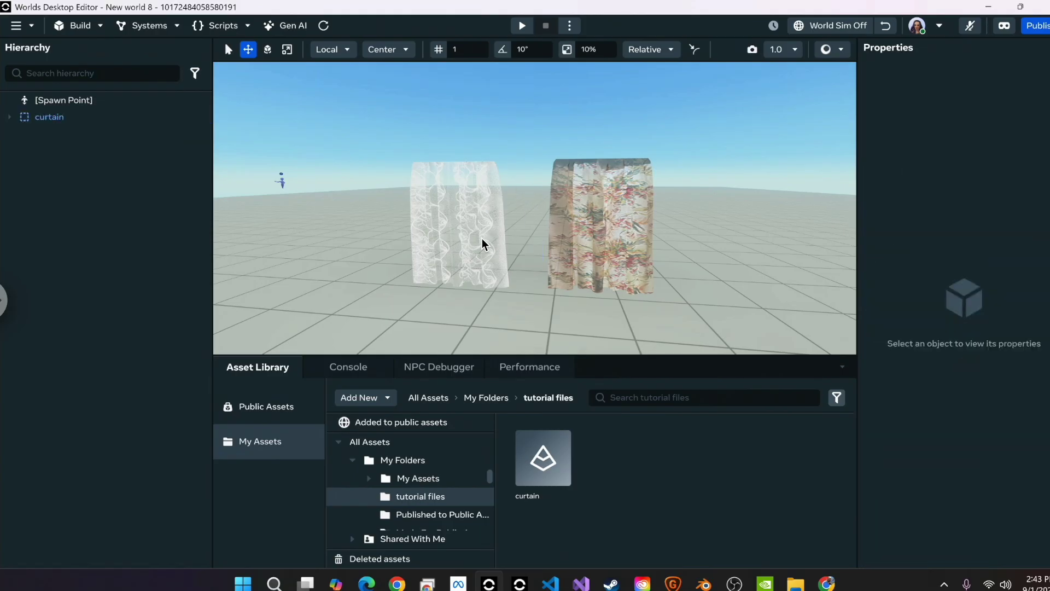
Step: Raise the whole curtain object to a Y position of about 1.42 so both curtains stand above the ground
{"action": "mouse_move", "coordinate": [197, 116]}
{"action": "left_click", "coordinate": [93, 120]}
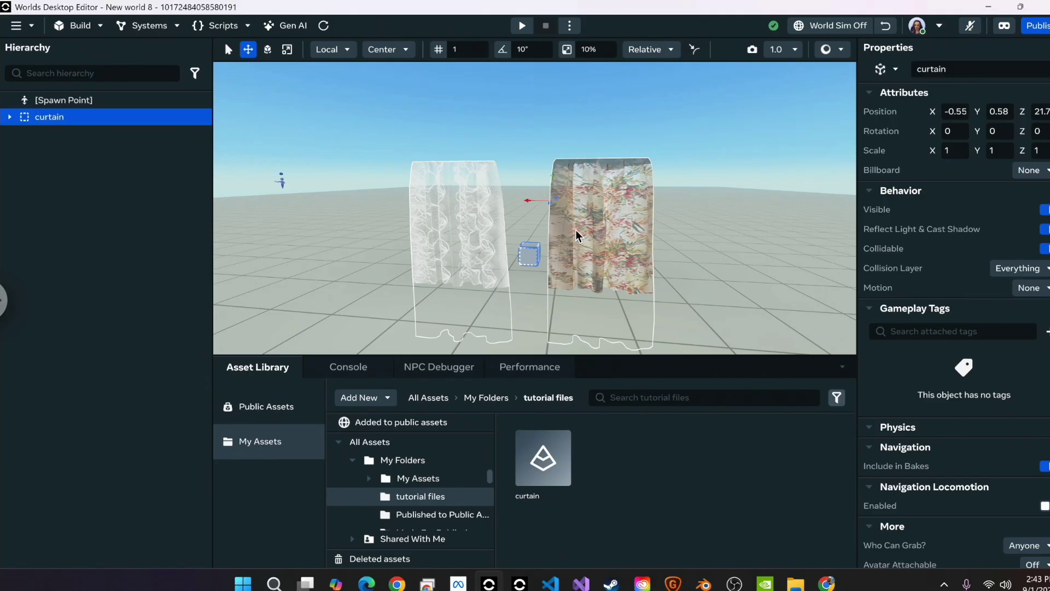
{"action": "middle_click_drag", "start_coordinate": [564, 216], "coordinate": [584, 240]}
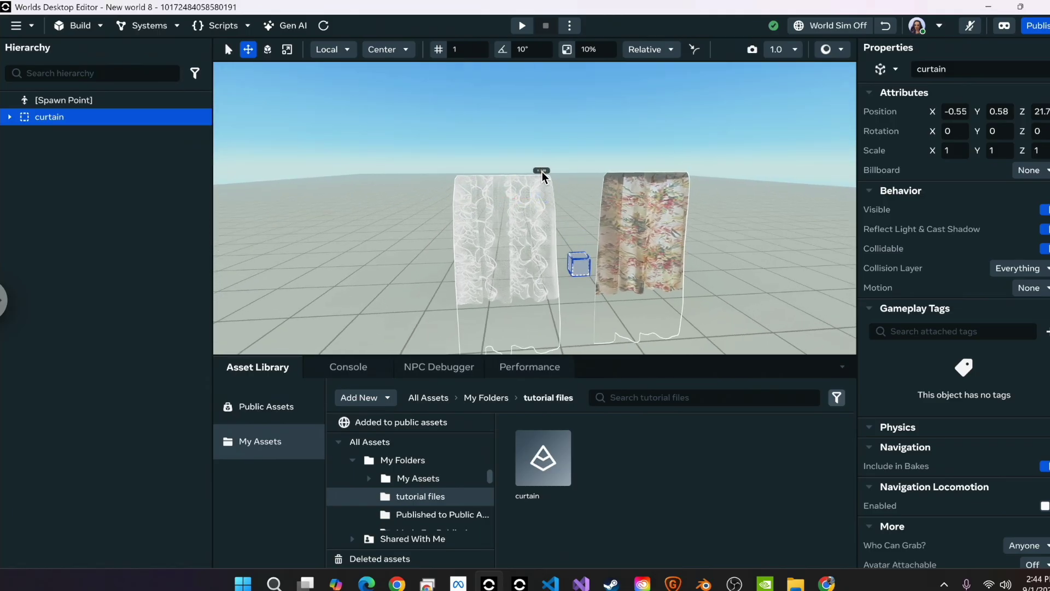
{"action": "left_click_drag", "start_coordinate": [541, 172], "coordinate": [539, 117]}
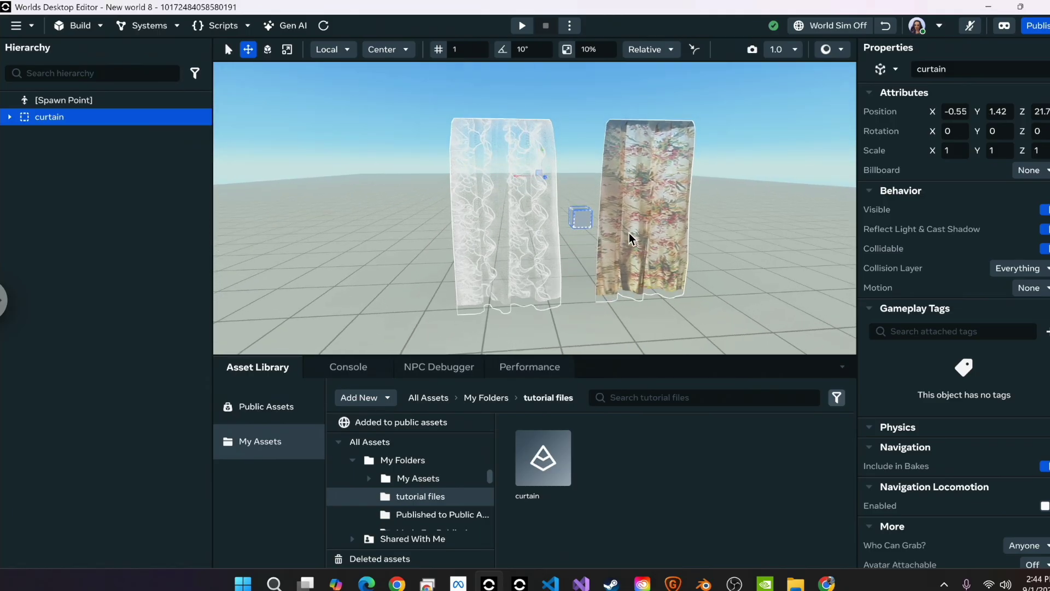
{"action": "middle_click_drag", "start_coordinate": [629, 233], "coordinate": [609, 235]}
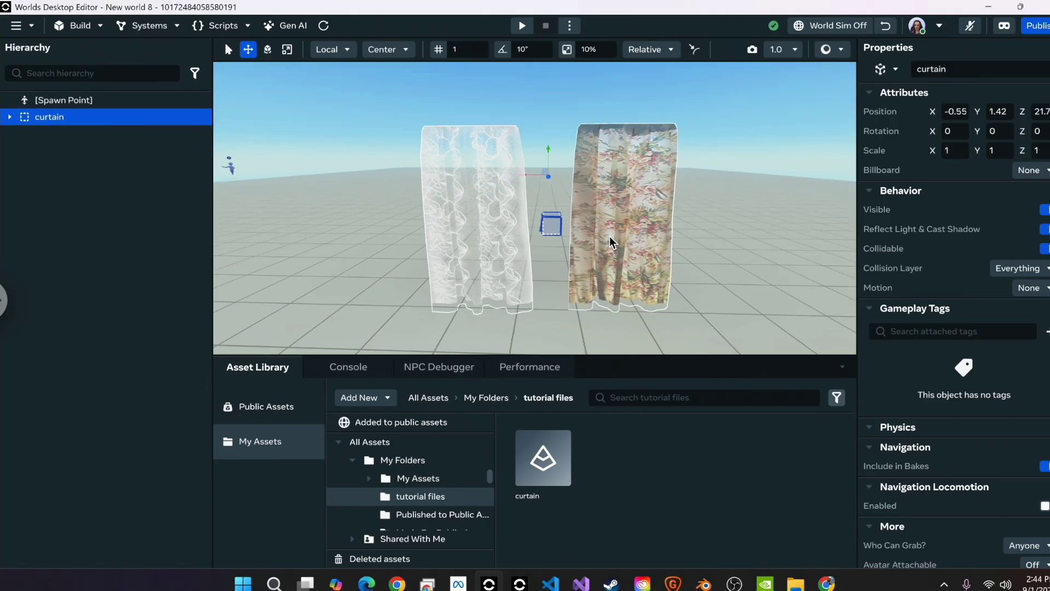
Step: Unparent the curtain's child objects and move the lace and floral curtains sideways separately, the lace one to about X 1.03
{"action": "right_click", "coordinate": [44, 117]}
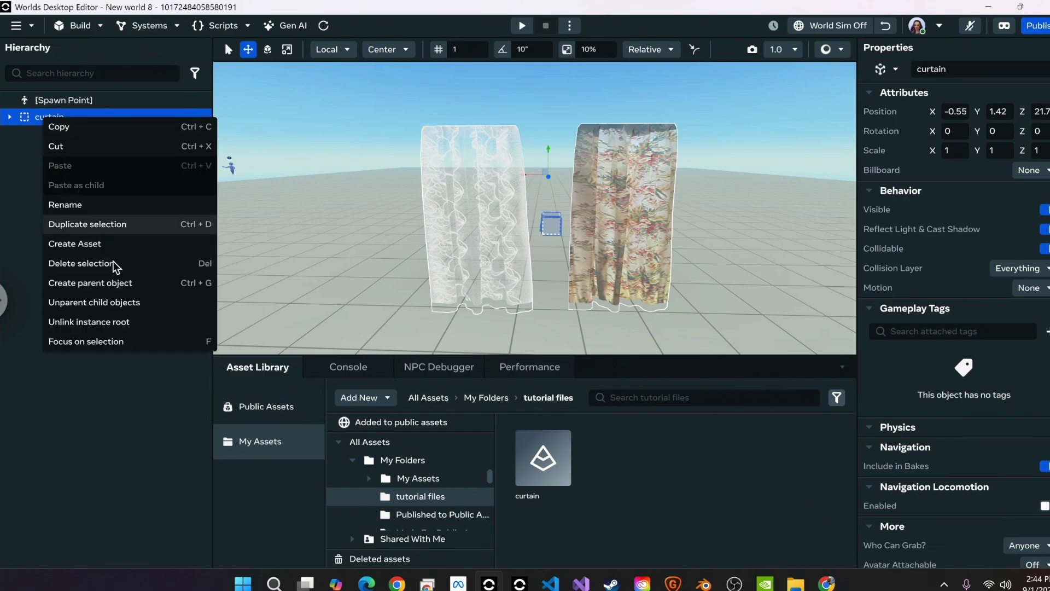
{"action": "left_click", "coordinate": [104, 303]}
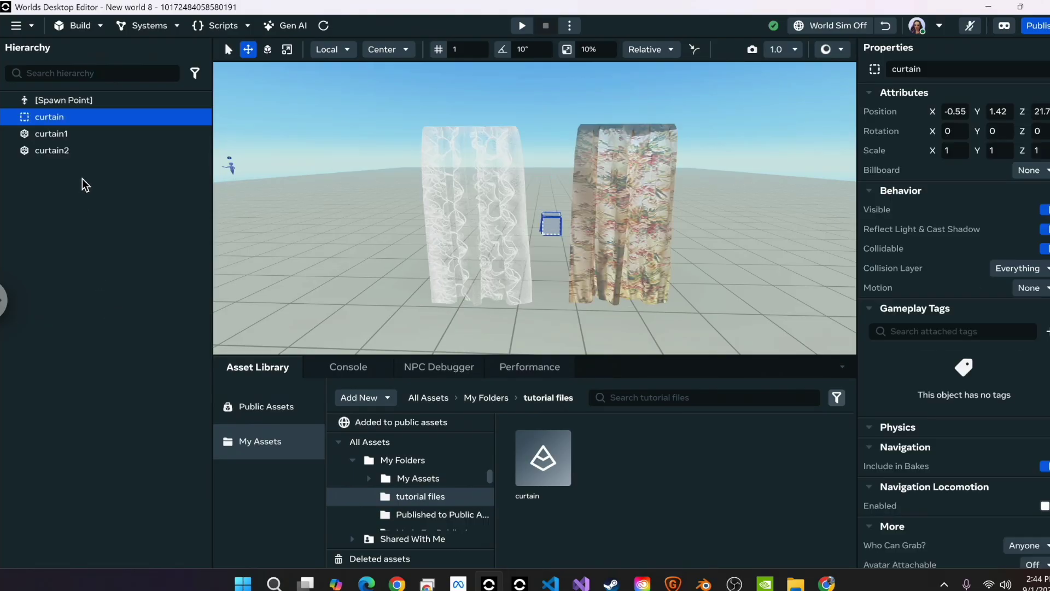
{"action": "left_click", "coordinate": [454, 228]}
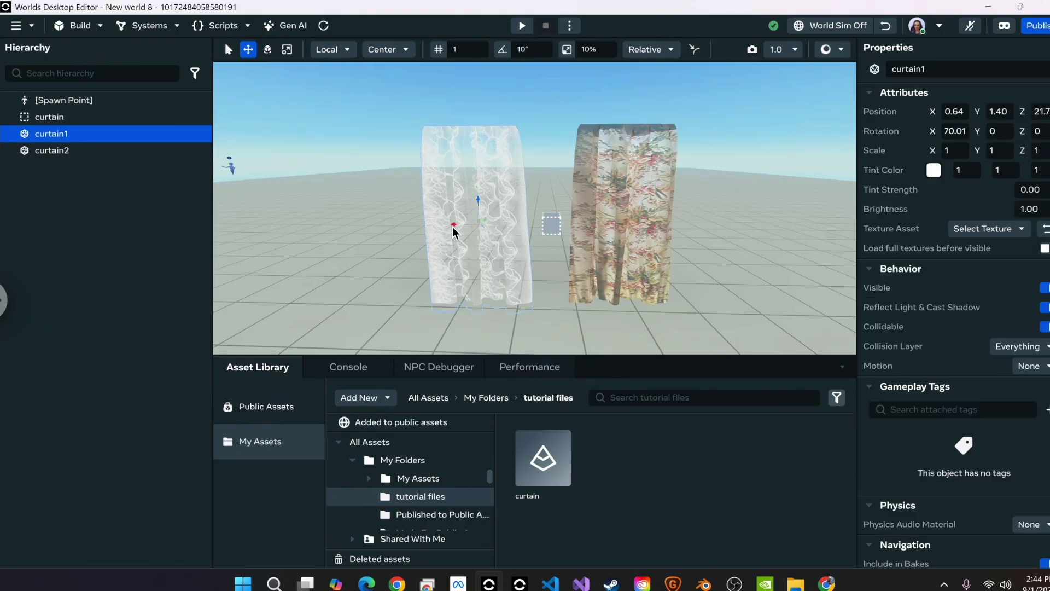
{"action": "left_click_drag", "start_coordinate": [454, 225], "coordinate": [431, 227]}
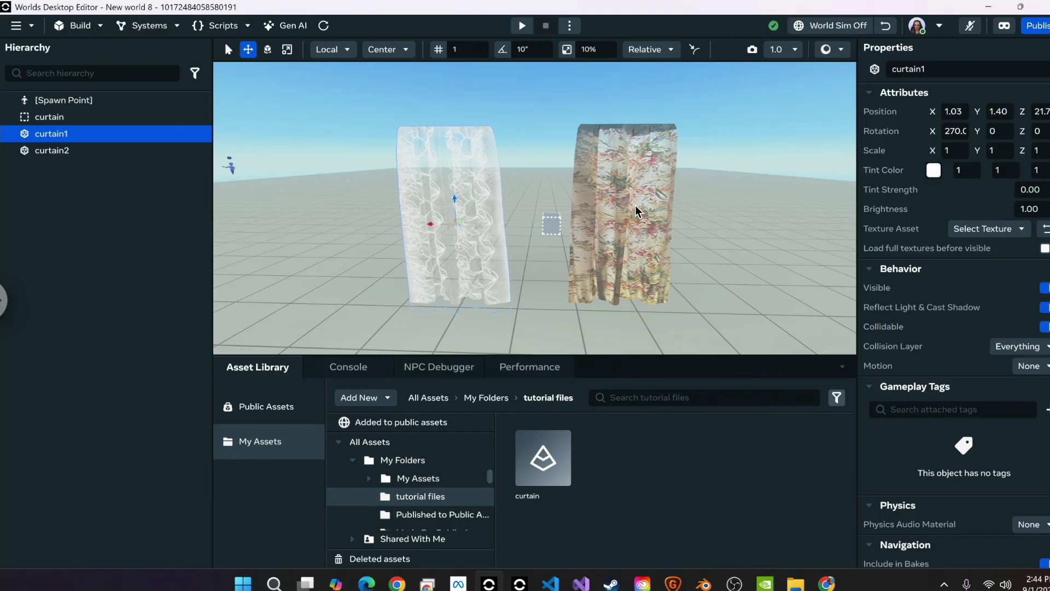
{"action": "left_click", "coordinate": [594, 125]}
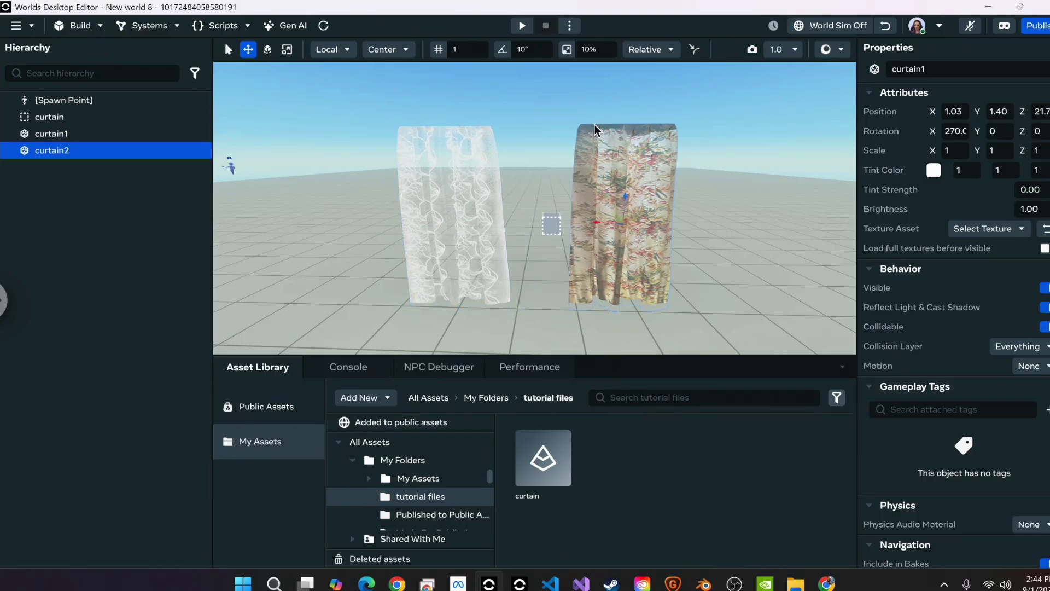
{"action": "left_click_drag", "start_coordinate": [596, 229], "coordinate": [604, 222]}
Step: Examine the lace curtain's transparency up close and from different angles
{"action": "left_click", "coordinate": [464, 209]}
{"action": "left_click_drag", "start_coordinate": [463, 205], "coordinate": [553, 197], "text": "alt"}
{"action": "scroll", "coordinate": [563, 224], "scroll_direction": "up", "scroll_amount": 10}
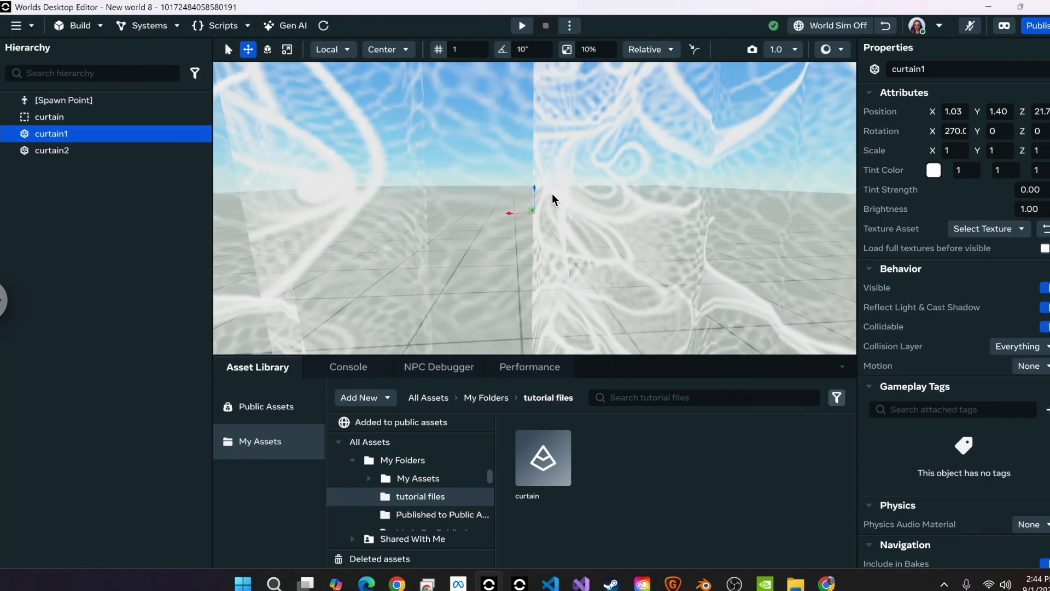
{"action": "scroll", "coordinate": [552, 197], "scroll_direction": "down", "scroll_amount": 5}
{"action": "scroll", "coordinate": [552, 193], "scroll_direction": "down", "scroll_amount": 5}
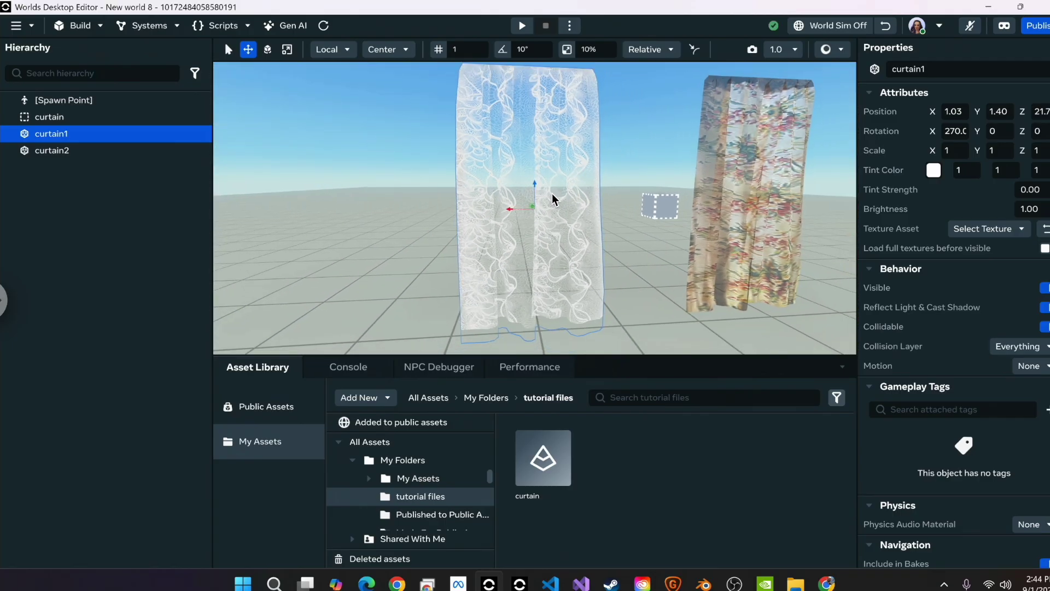
{"action": "left_click_drag", "start_coordinate": [533, 191], "coordinate": [603, 202], "text": "alt"}
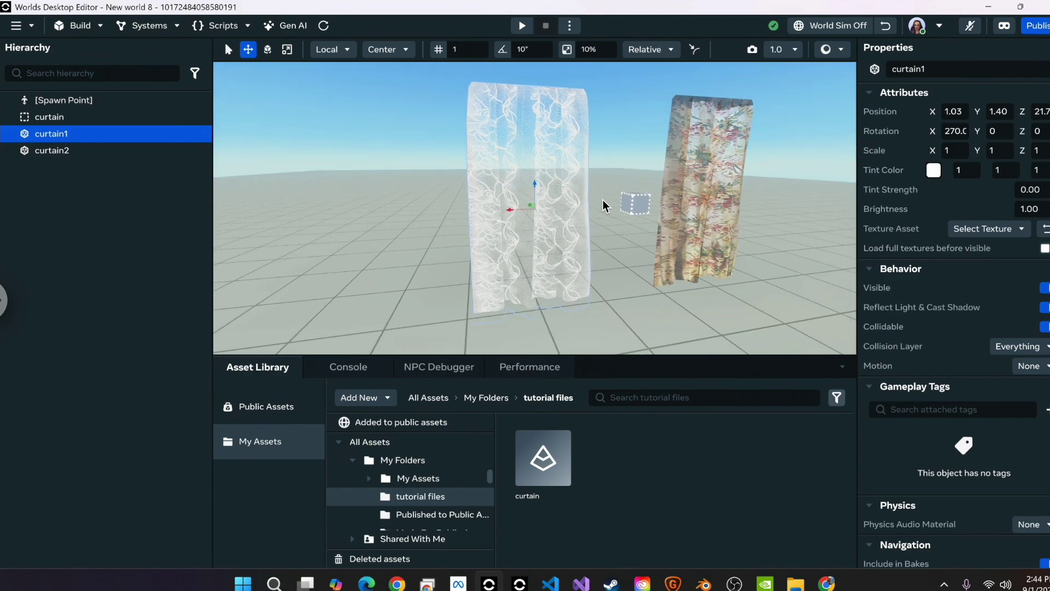